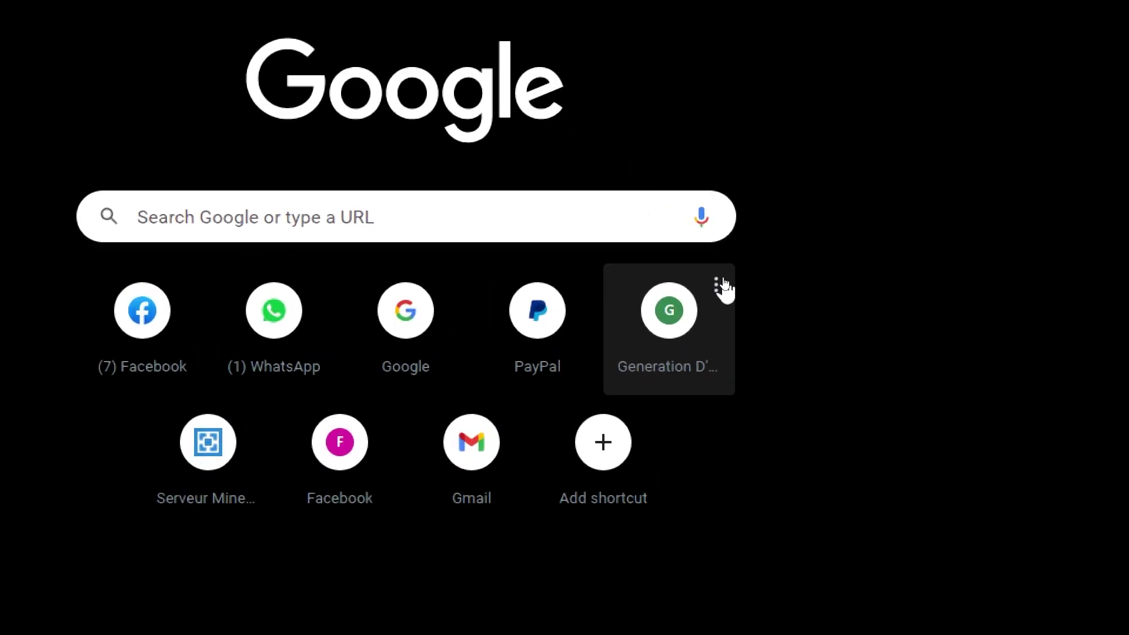
- Search Google for 'webflow' and open Webflow's create-a-new-site page
{"action": "left_click", "coordinate": [347, 217]}
{"action": "type", "text": "web"}
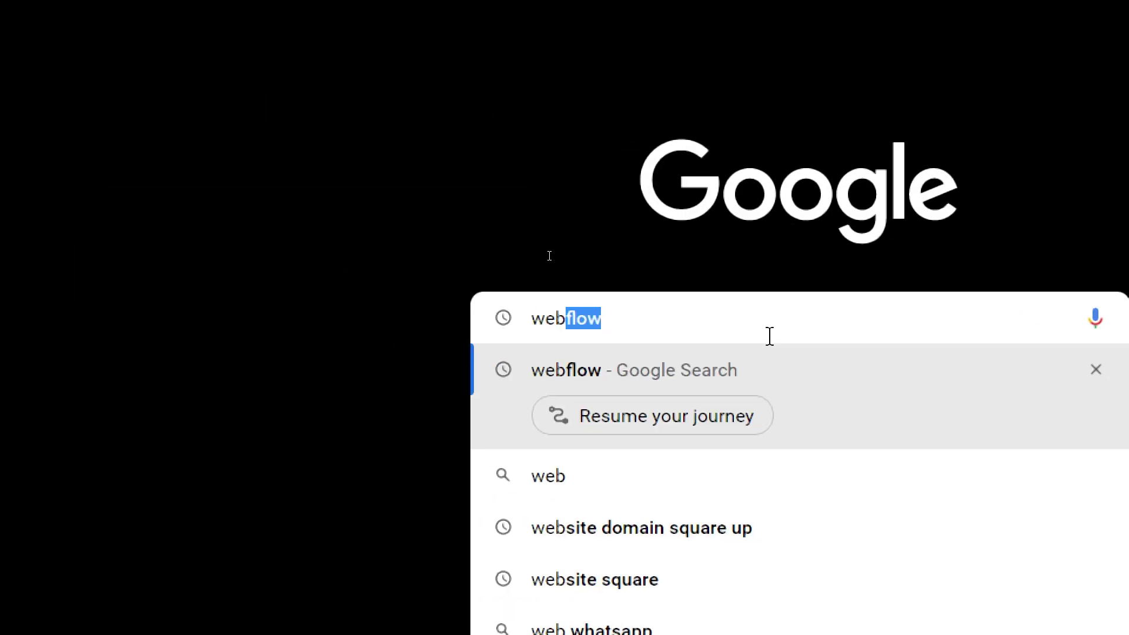
{"action": "key", "text": "Return"}
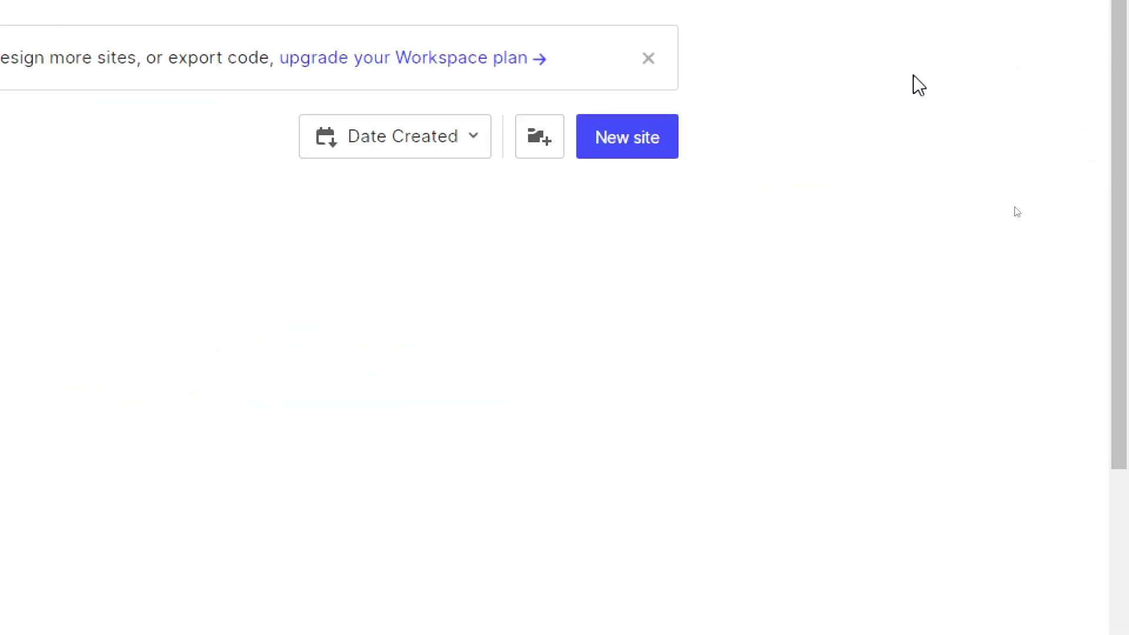
{"action": "left_click", "coordinate": [656, 141]}
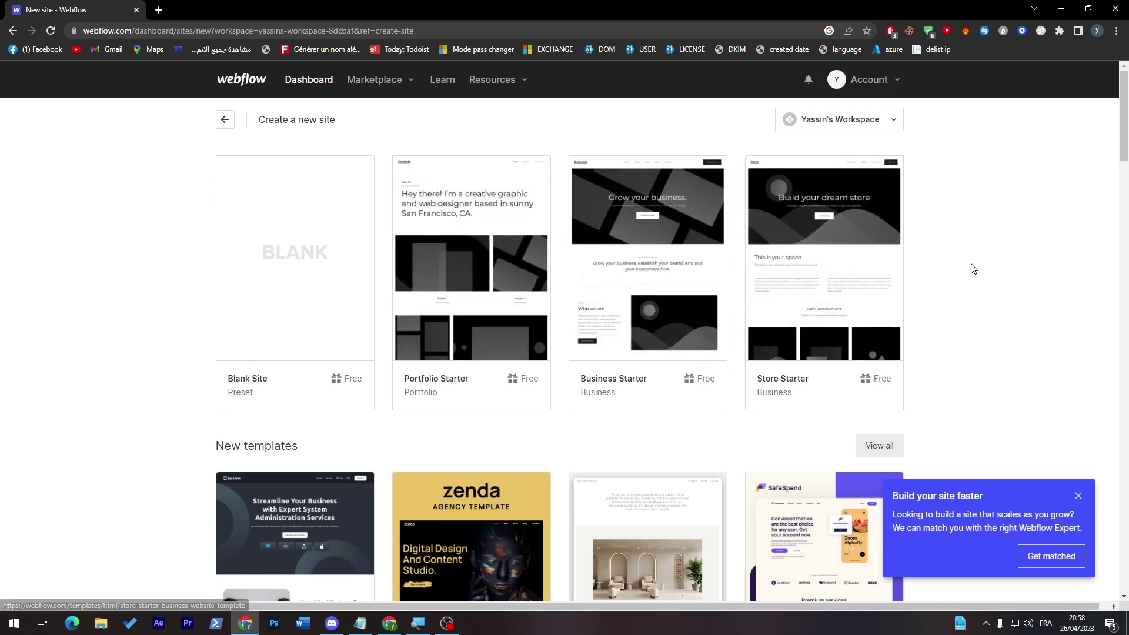
- Create a new site from the Store Starter template named 'Loly's store'
{"action": "scroll", "coordinate": [1127, 174], "scroll_direction": "down", "scroll_amount": 7}
{"action": "scroll", "coordinate": [1101, 115], "scroll_direction": "up", "scroll_amount": 7}
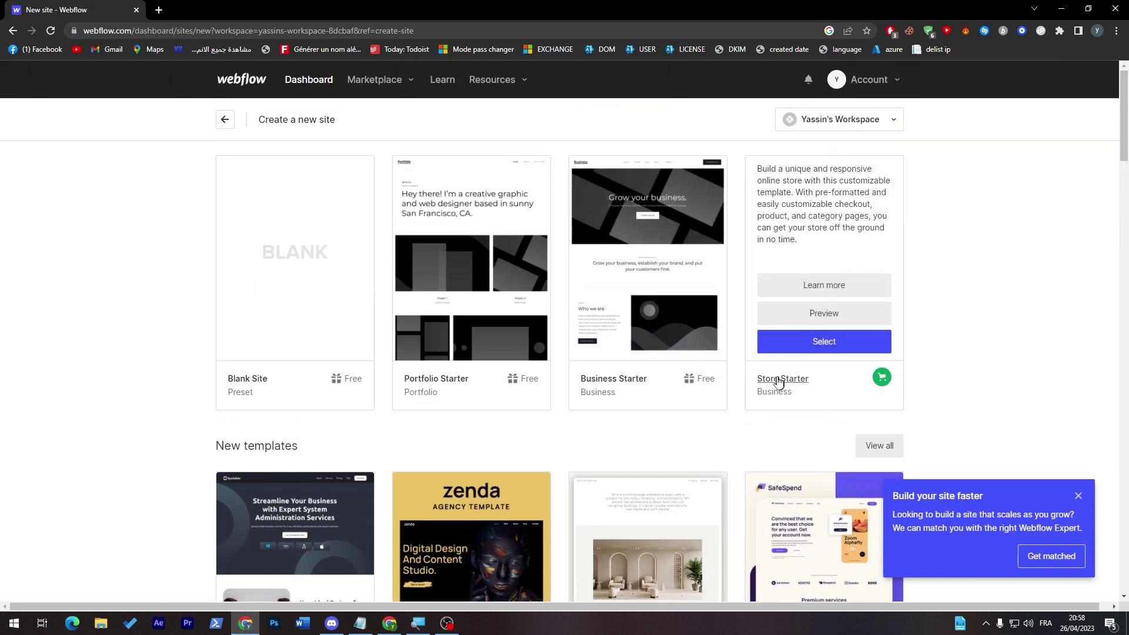
{"action": "left_click", "coordinate": [817, 344]}
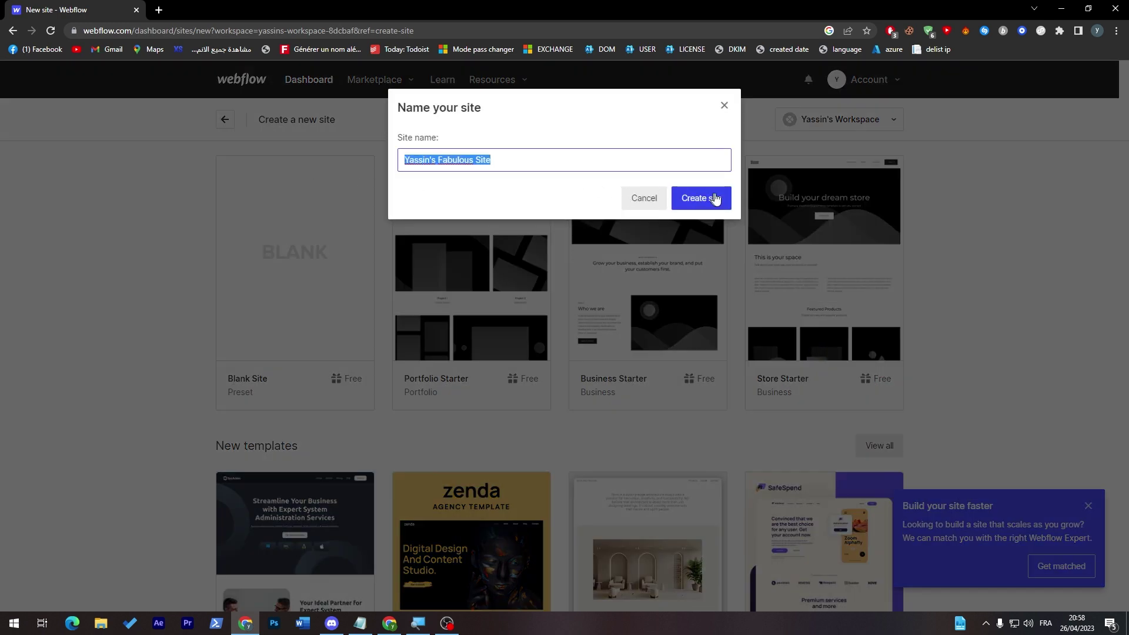
{"action": "type", "text": "Loly"}
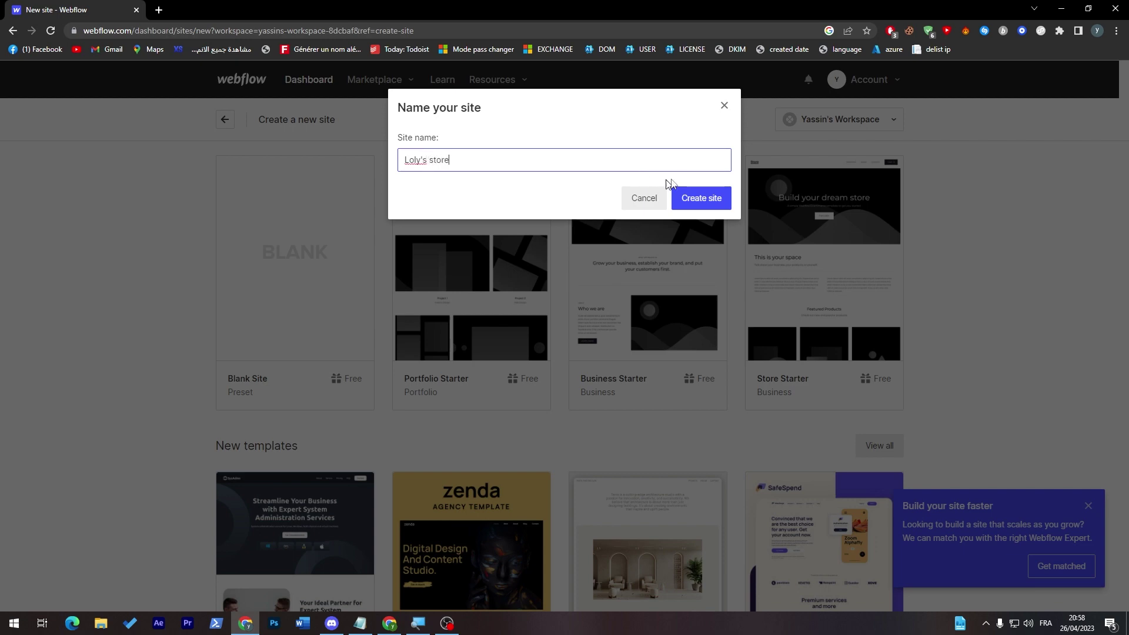
{"action": "type", "text": "'s store"}
{"action": "left_click", "coordinate": [700, 197]}
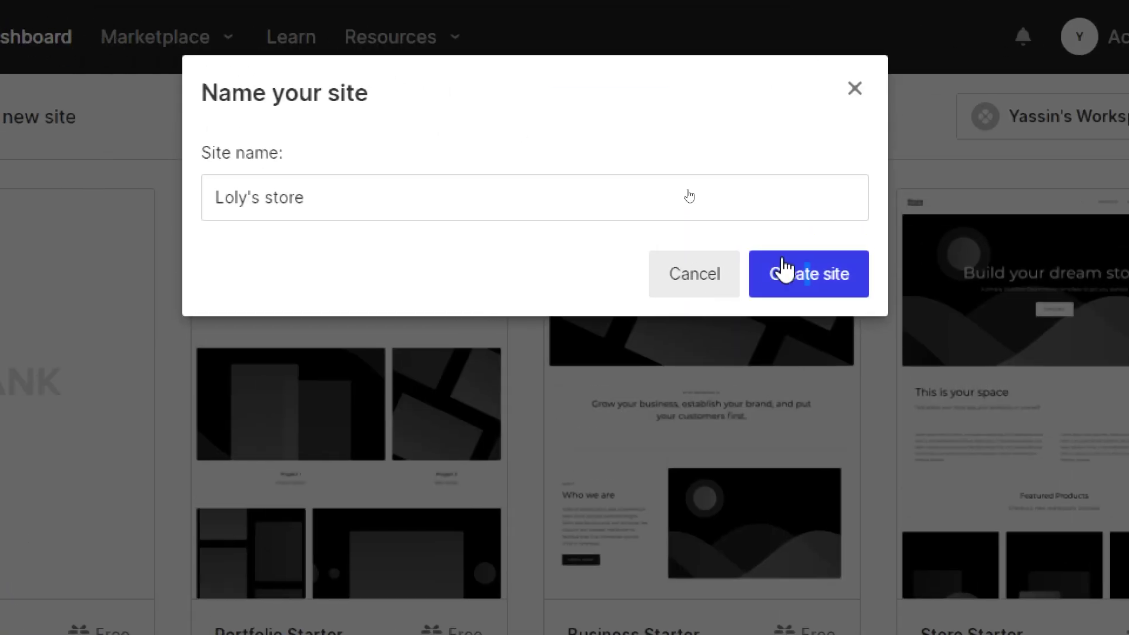
{"action": "left_click", "coordinate": [786, 263]}
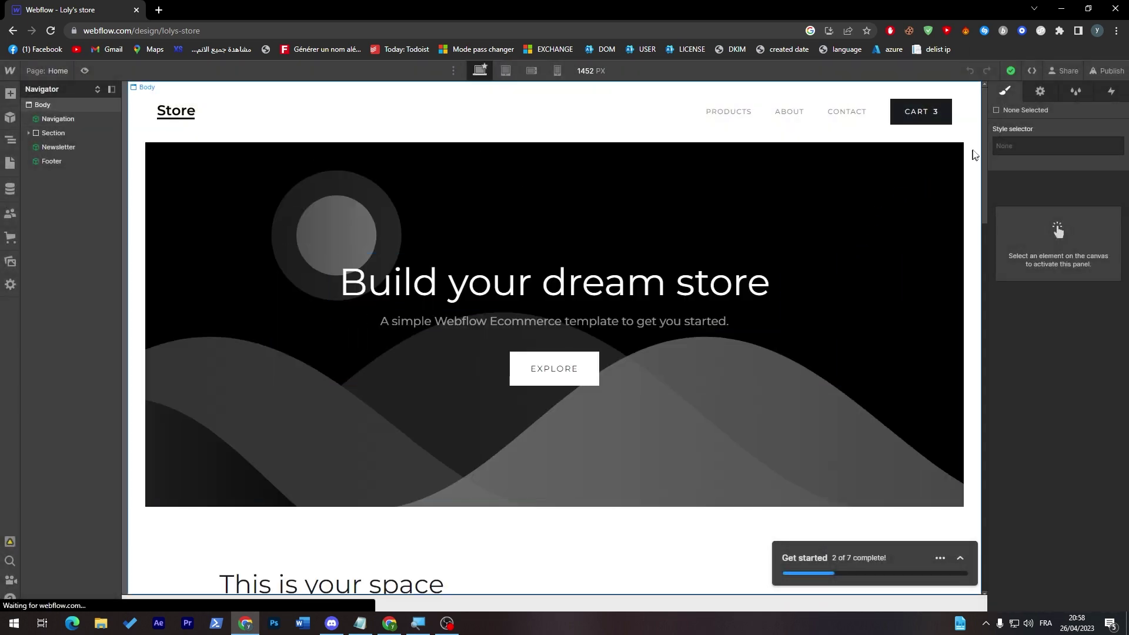
- Scroll the Designer canvas to preview the store template's home page
{"action": "mouse_move", "coordinate": [984, 146]}
{"action": "left_mouse_down"}
{"action": "mouse_move", "coordinate": [965, 492]}
{"action": "mouse_move", "coordinate": [990, 395]}
{"action": "mouse_move", "coordinate": [994, 147]}
{"action": "left_mouse_up"}
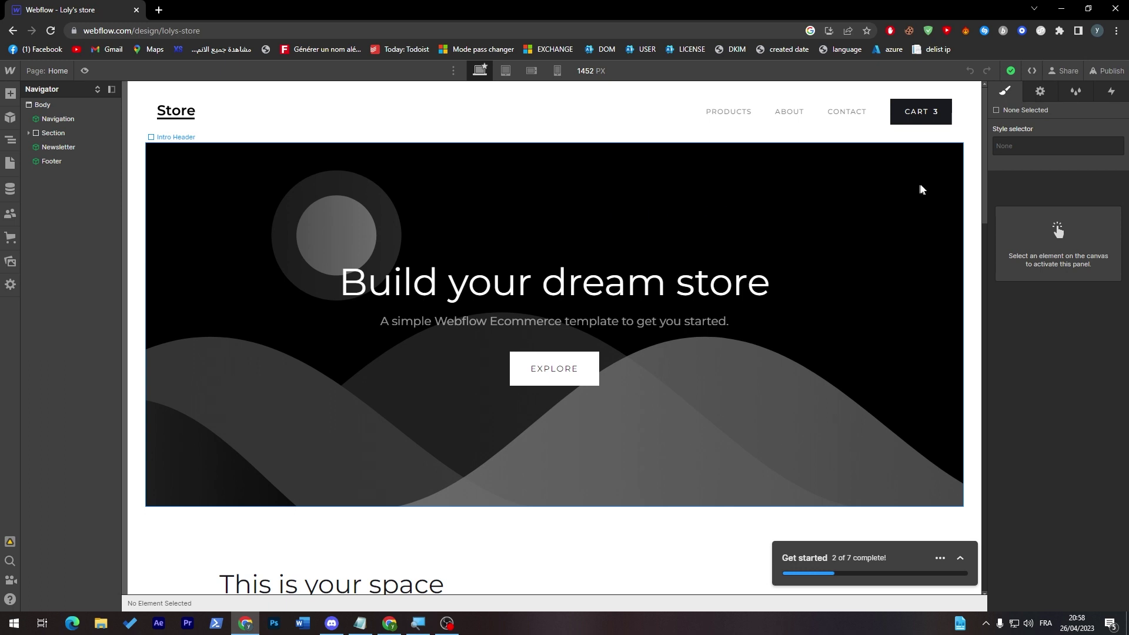
{"action": "left_click_drag", "start_coordinate": [986, 182], "coordinate": [975, 150]}
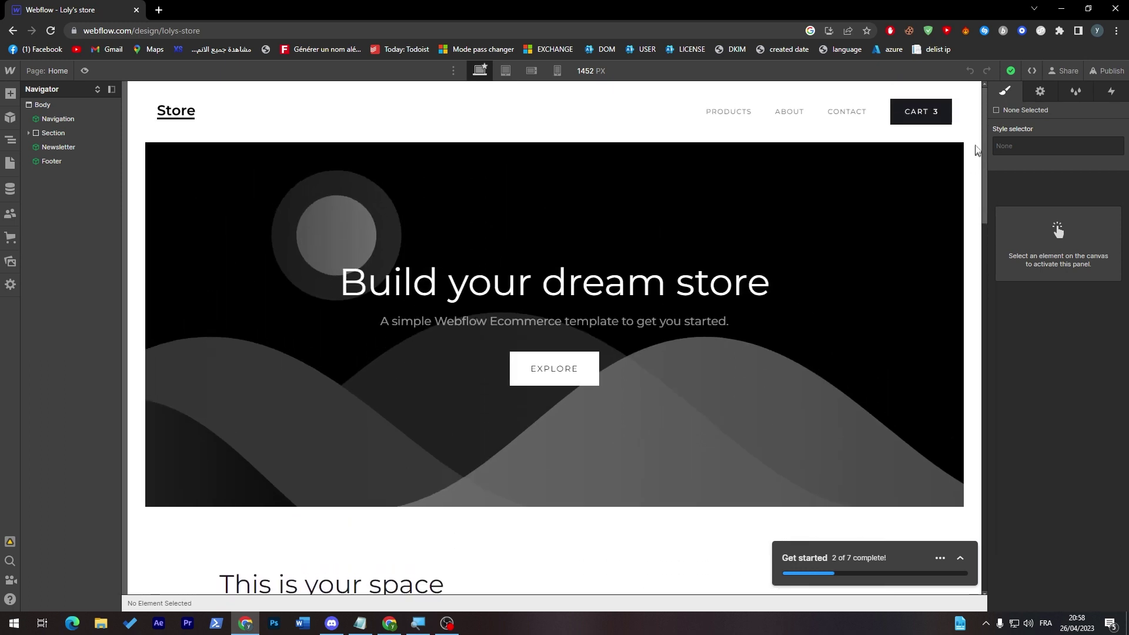
{"action": "left_click", "coordinate": [597, 201]}
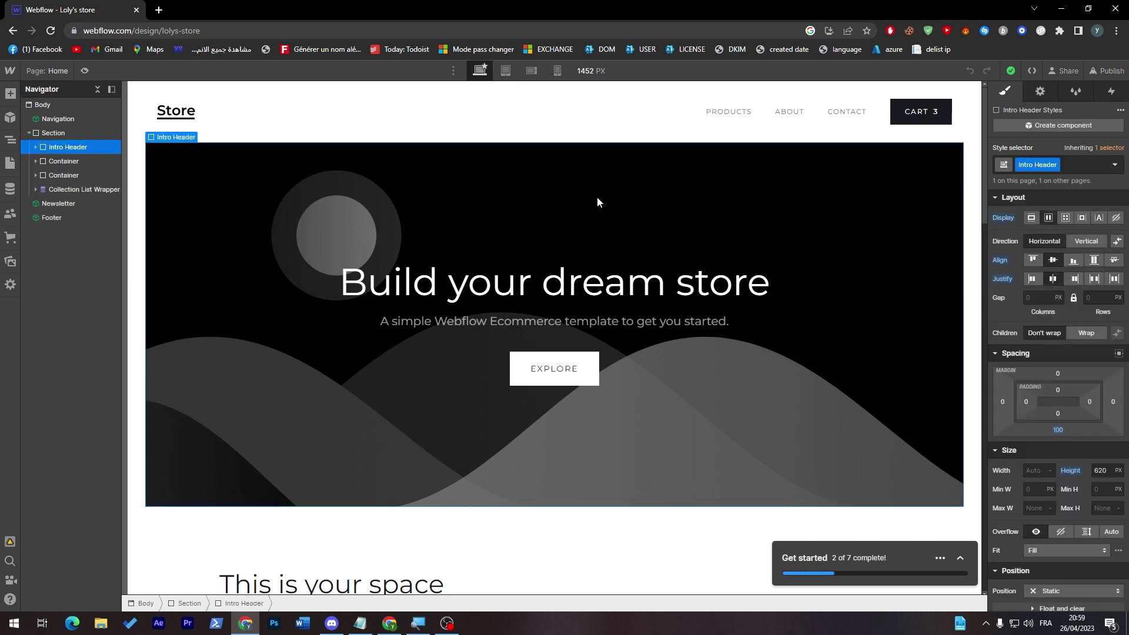
{"action": "left_click", "coordinate": [513, 297]}
{"action": "left_click", "coordinate": [510, 317]}
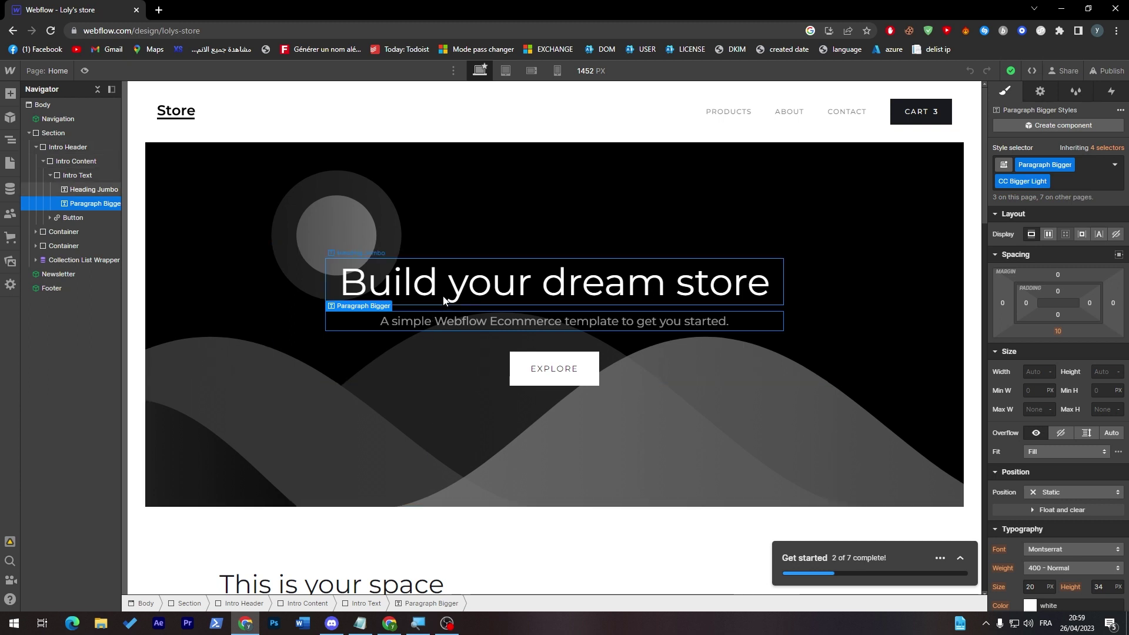
{"action": "left_click", "coordinate": [261, 278]}
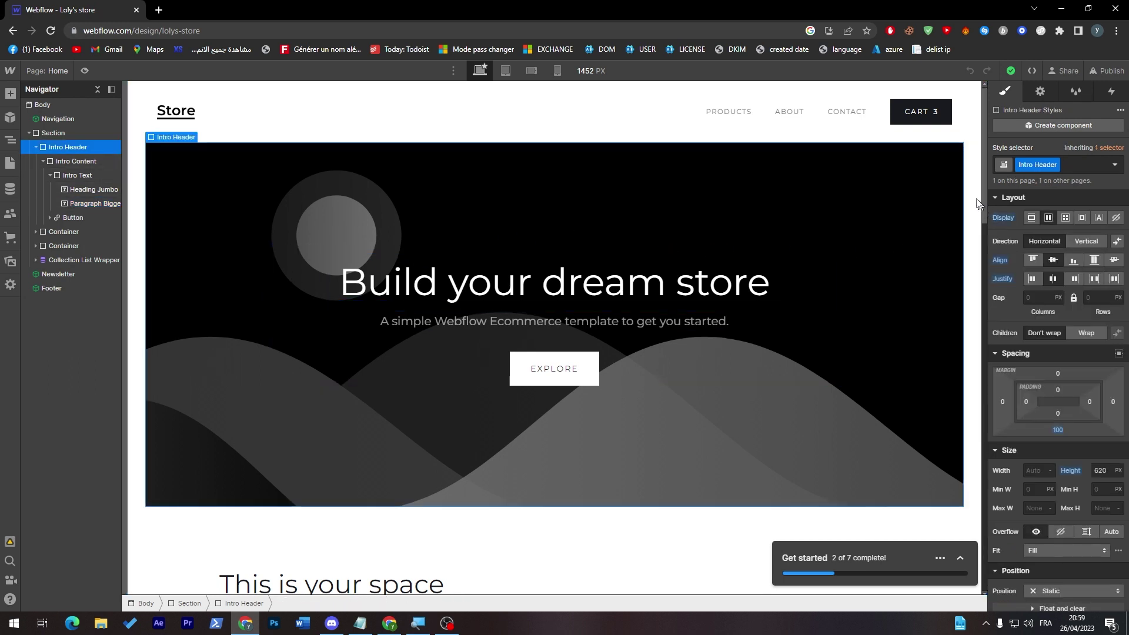
{"action": "left_click", "coordinate": [924, 115]}
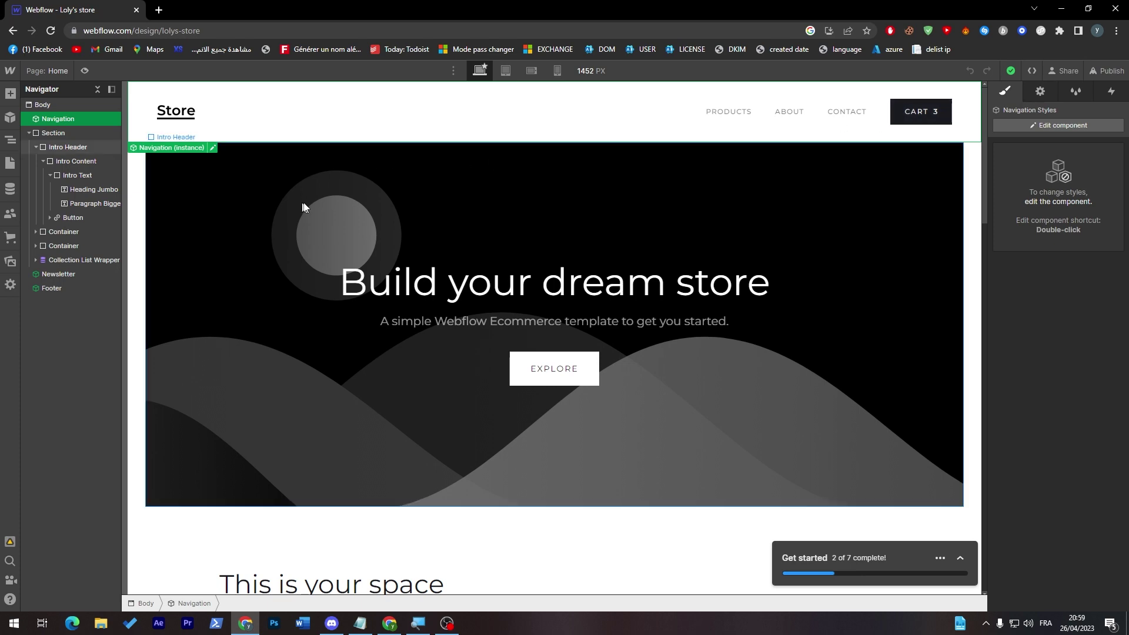
- Scroll to the product cards, select the first card's image and dismiss the CMS tip
{"action": "scroll", "coordinate": [973, 181], "scroll_direction": "down", "scroll_amount": 15}
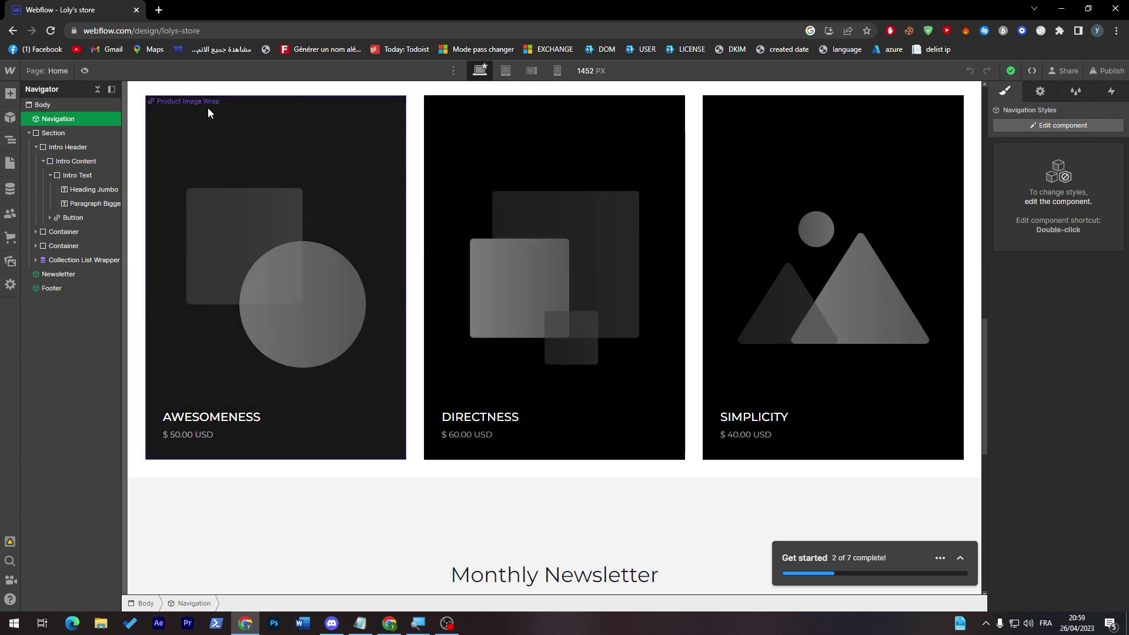
{"action": "left_click", "coordinate": [189, 101]}
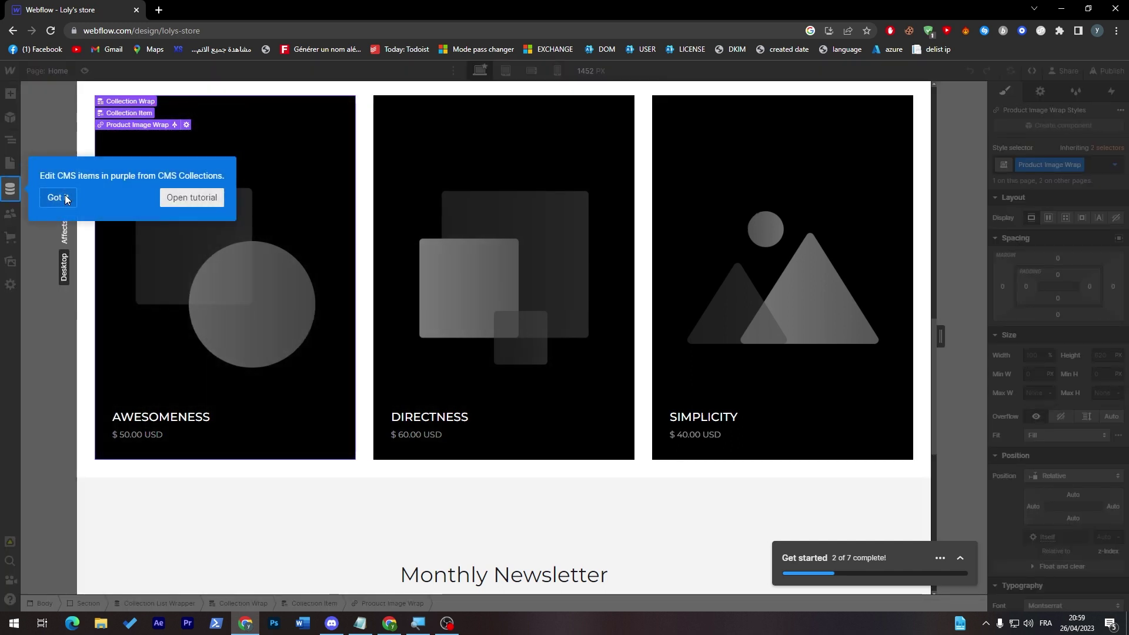
{"action": "left_click", "coordinate": [66, 198]}
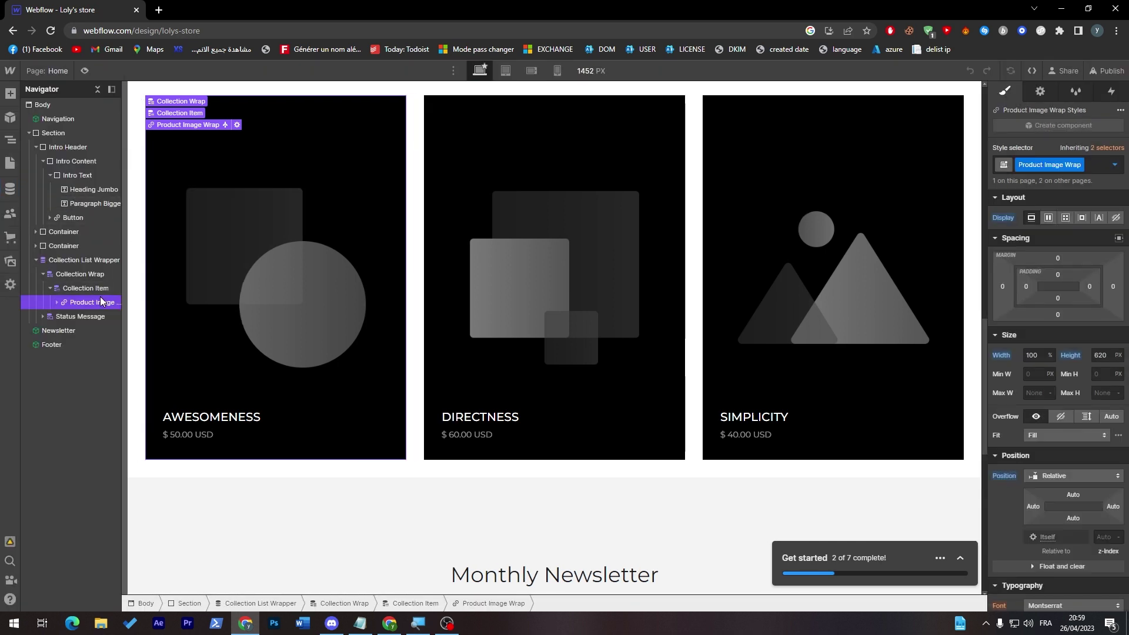
- Expand Product Image Wrap and Product Description in the Navigator, selecting the name and price texts
{"action": "left_click", "coordinate": [58, 302]}
{"action": "left_click", "coordinate": [45, 319]}
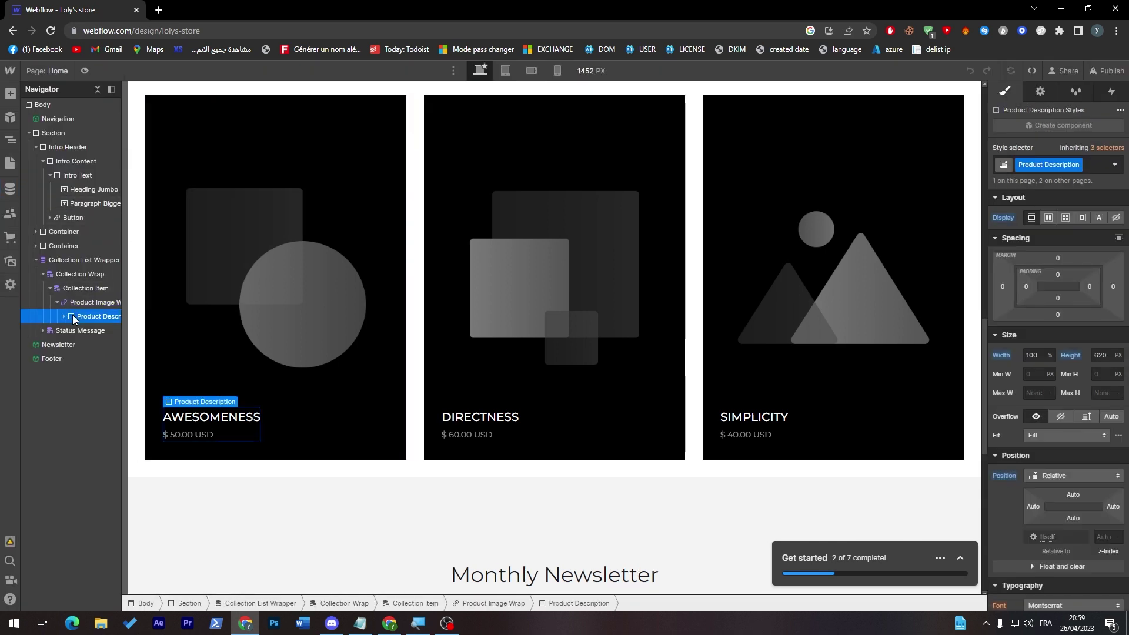
{"action": "left_click", "coordinate": [65, 316]}
{"action": "left_click", "coordinate": [94, 330]}
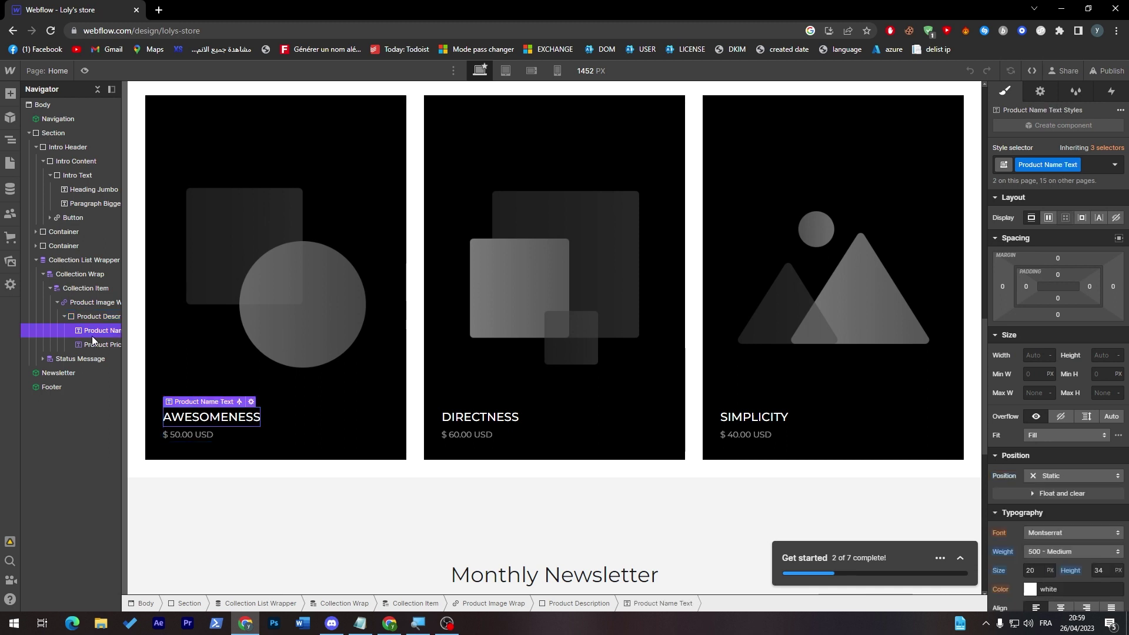
{"action": "left_click", "coordinate": [97, 344]}
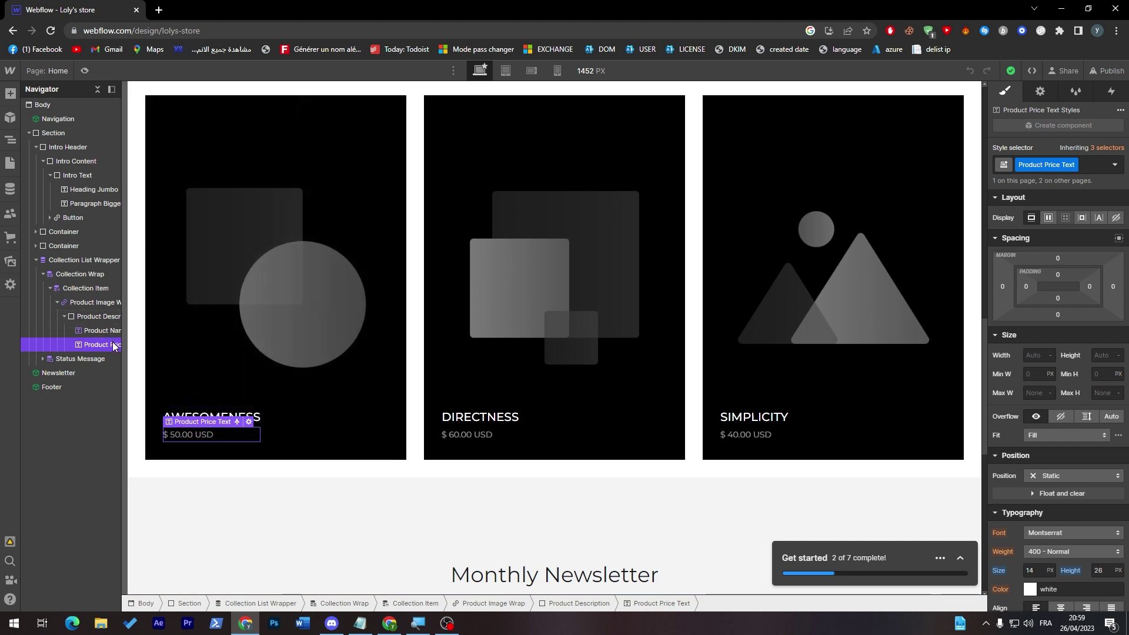
{"action": "left_click", "coordinate": [110, 321]}
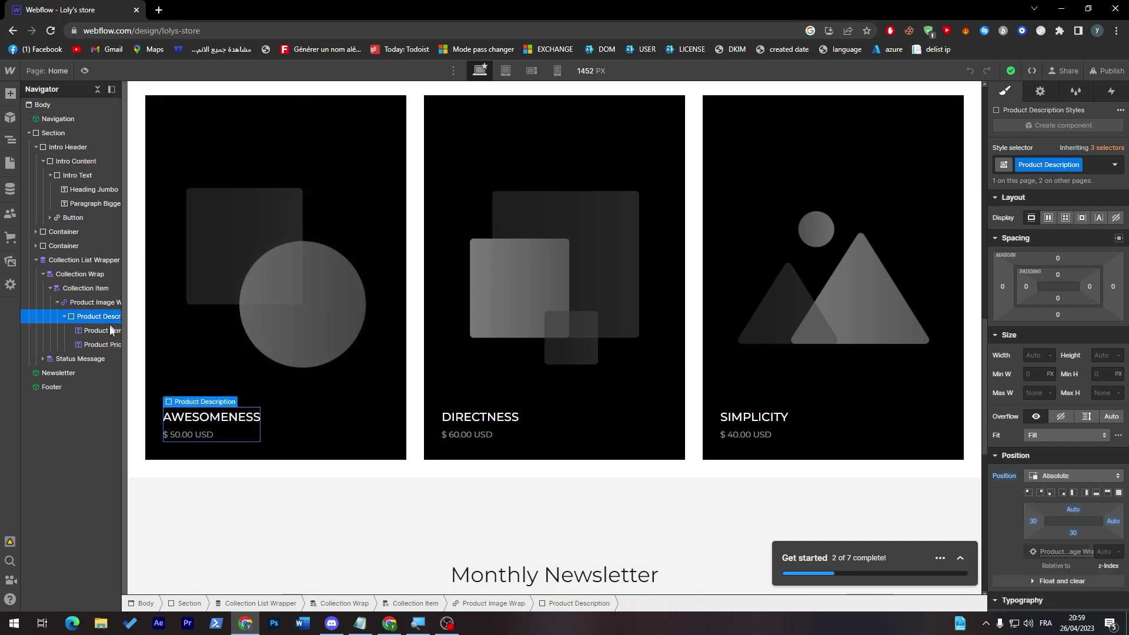
{"action": "left_click", "coordinate": [110, 332]}
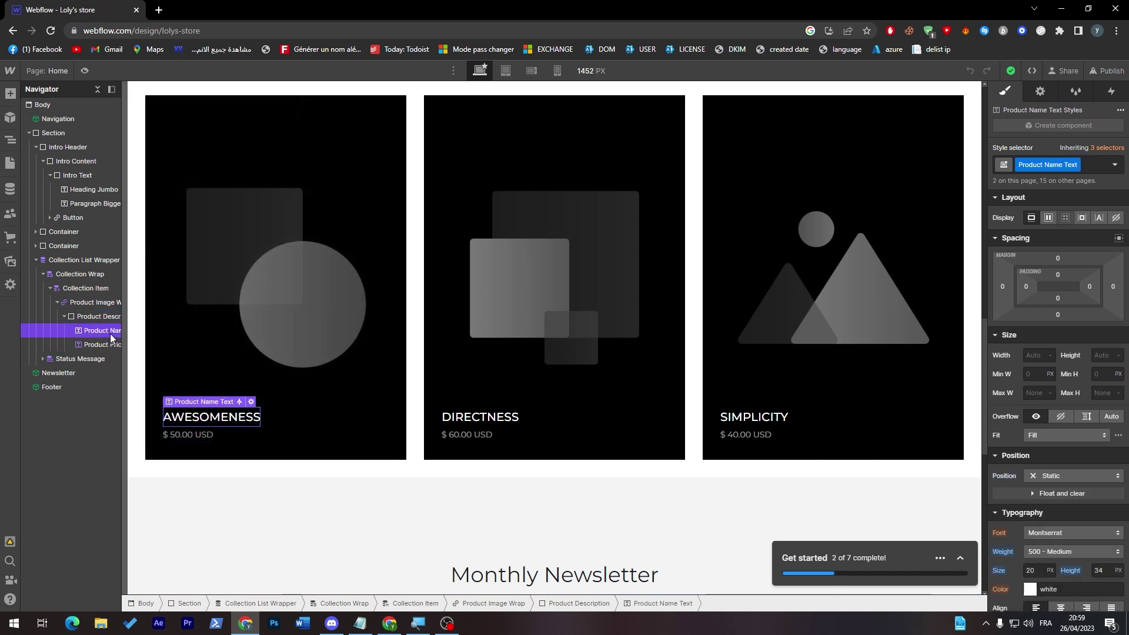
{"action": "left_click", "coordinate": [104, 343]}
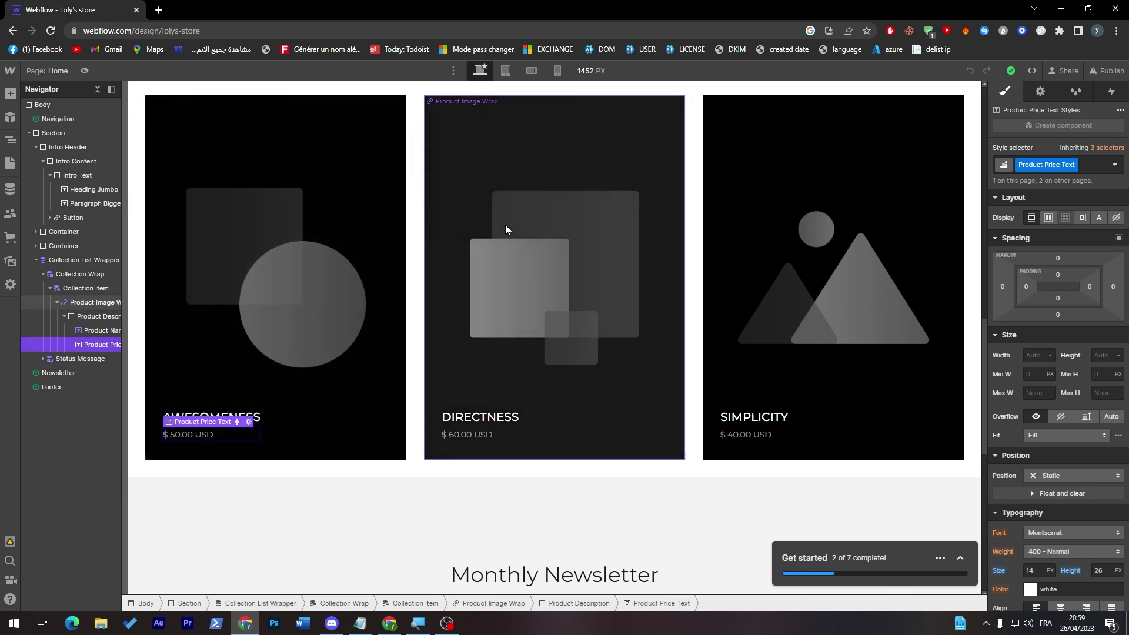
- Open the Products collection settings from Ecommerce and review its Collection Name and fields
{"action": "left_click", "coordinate": [11, 238]}
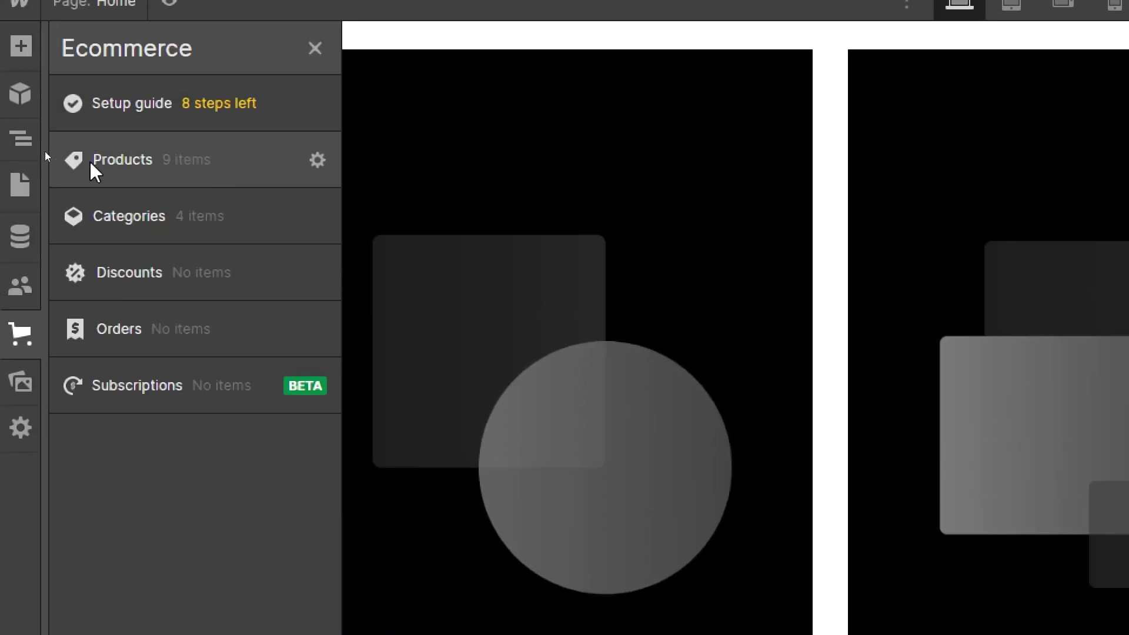
{"action": "left_click", "coordinate": [157, 154]}
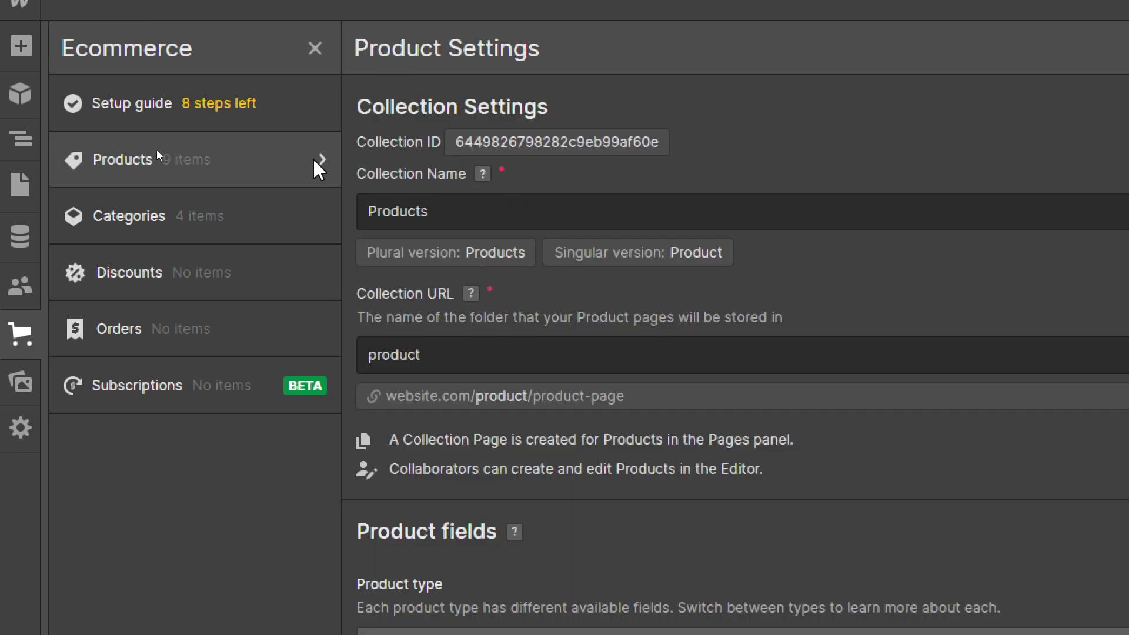
{"action": "left_click_drag", "start_coordinate": [478, 212], "coordinate": [359, 200]}
{"action": "left_click", "coordinate": [485, 216]}
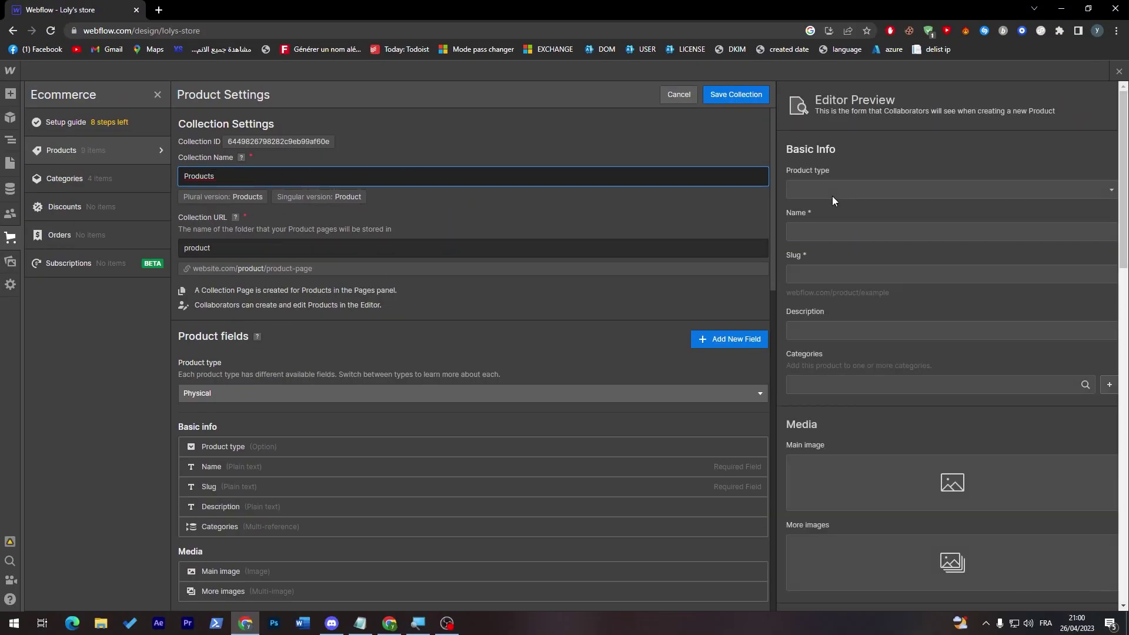
{"action": "left_click", "coordinate": [815, 213]}
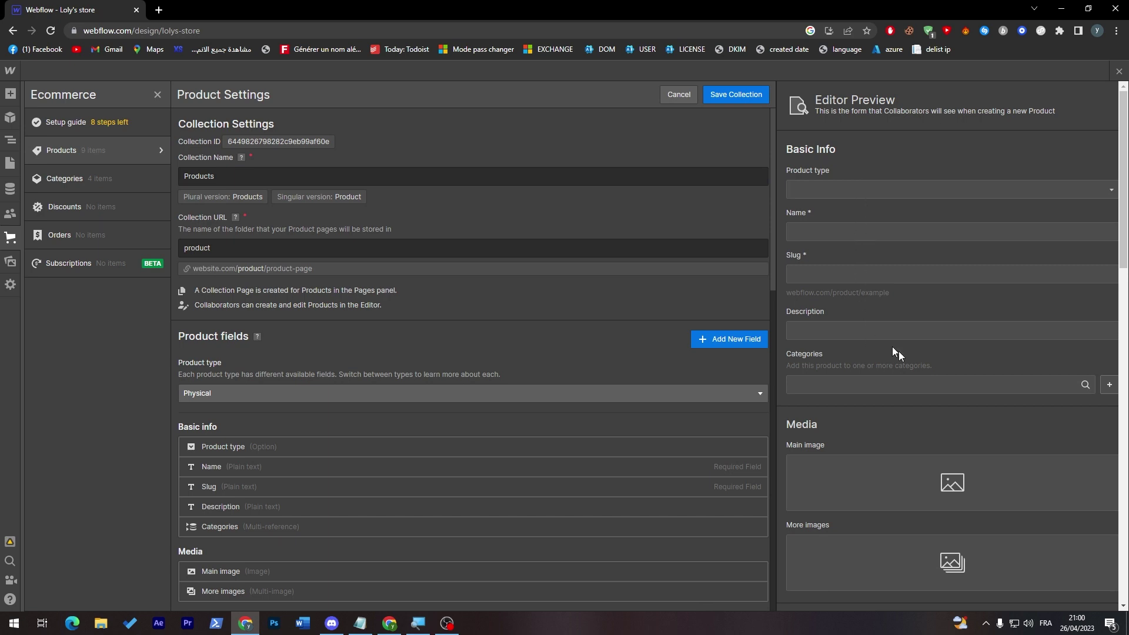
{"action": "scroll", "coordinate": [1125, 257], "scroll_direction": "down", "scroll_amount": 3}
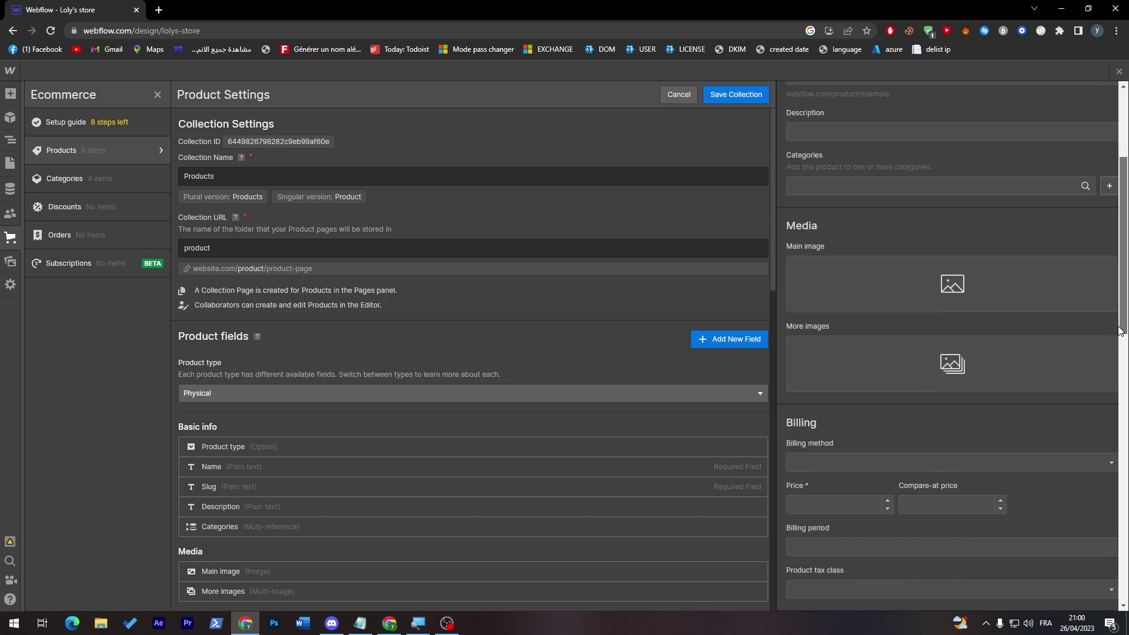
{"action": "scroll", "coordinate": [1124, 254], "scroll_direction": "up", "scroll_amount": 3}
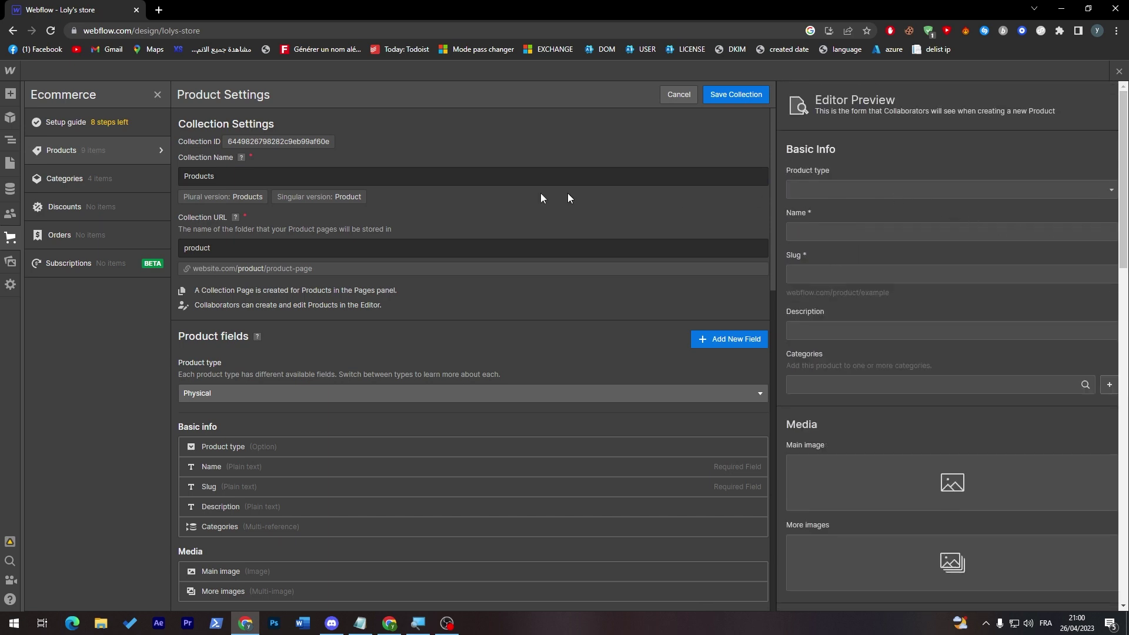
- Save the Products collection and start a new Physical product, visiting Name, Slug and Description
{"action": "left_click", "coordinate": [736, 99]}
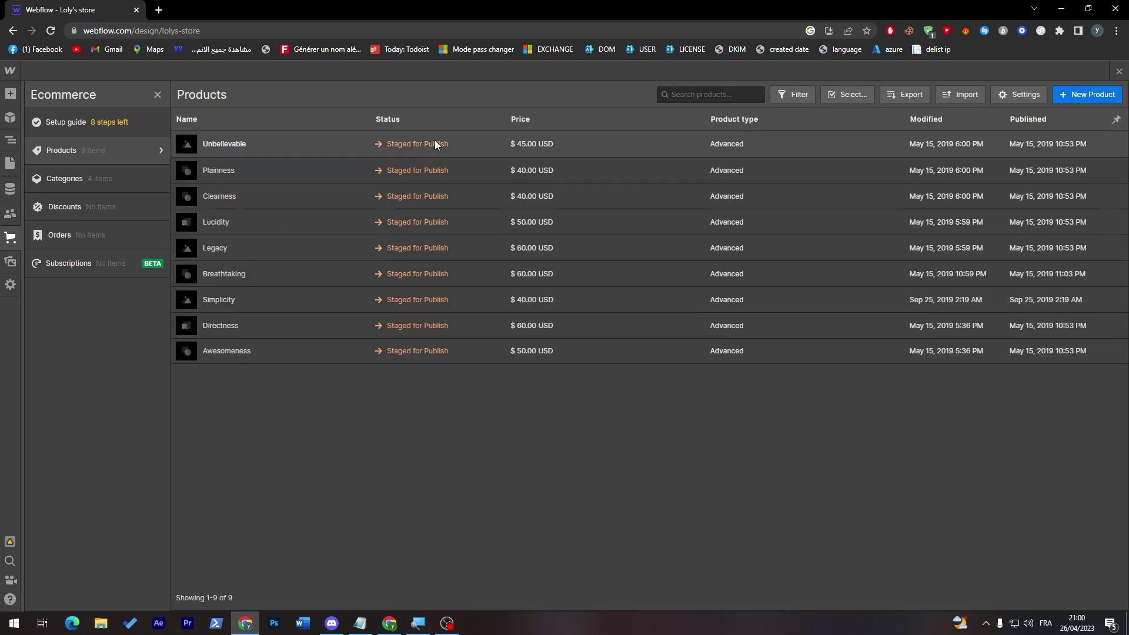
{"action": "left_click", "coordinate": [1081, 96]}
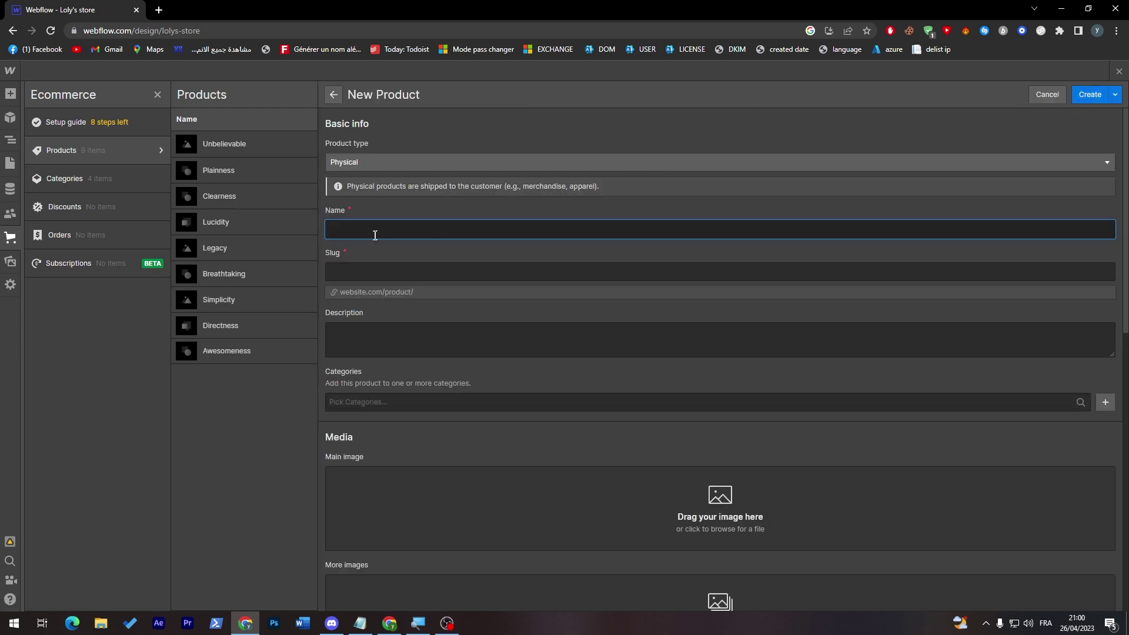
{"action": "left_click", "coordinate": [376, 169]}
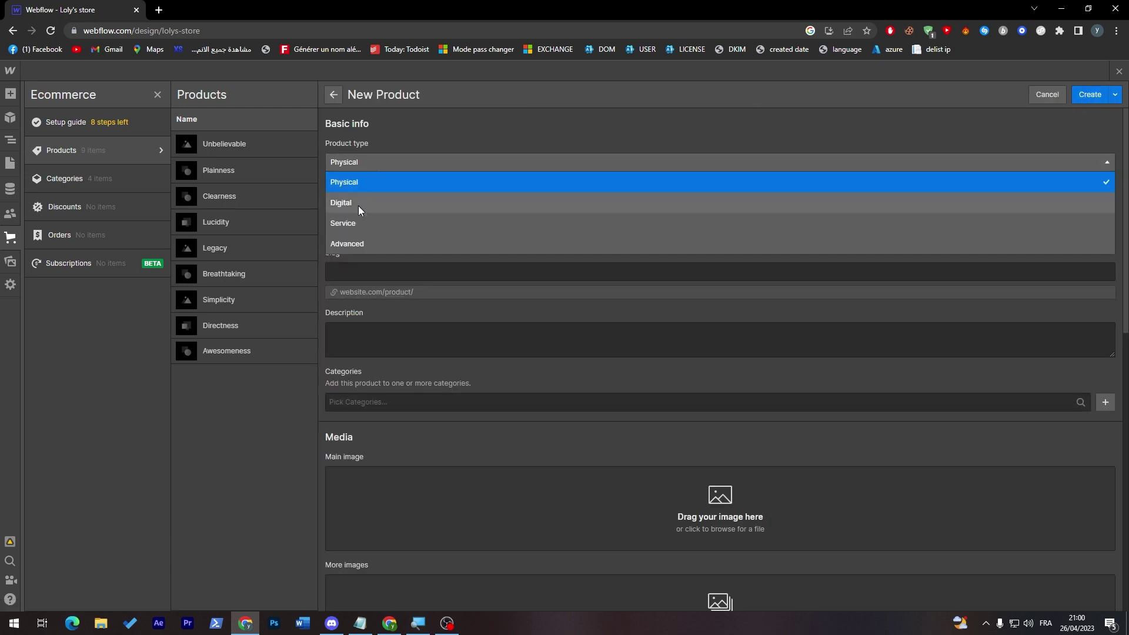
{"action": "left_click", "coordinate": [368, 164]}
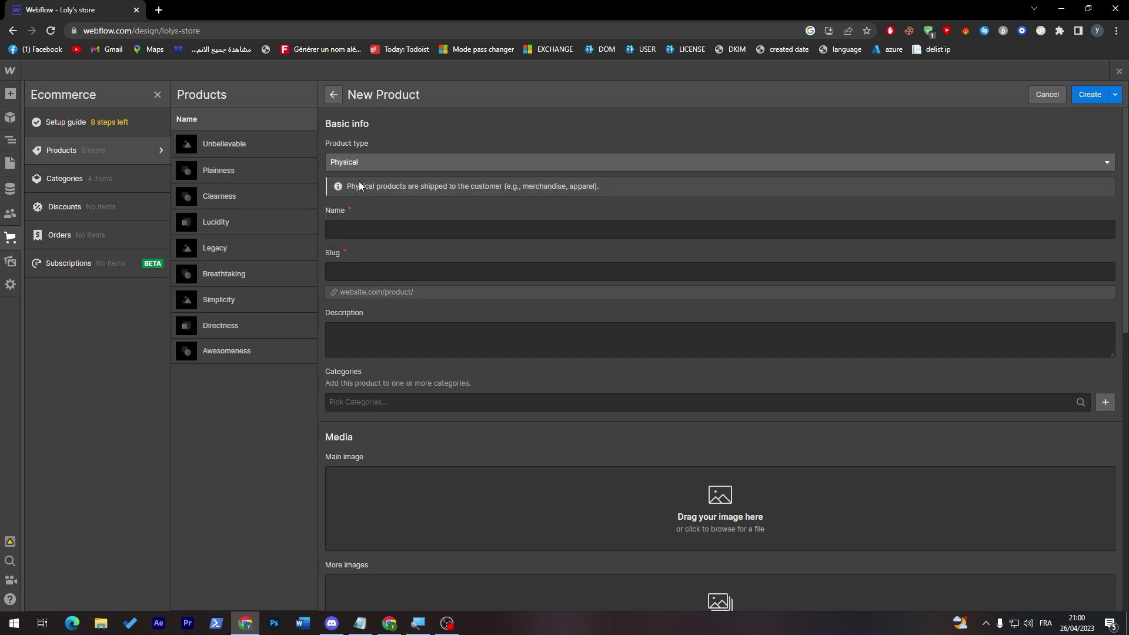
{"action": "left_click", "coordinate": [348, 230]}
{"action": "left_click", "coordinate": [358, 270]}
{"action": "left_click", "coordinate": [446, 340]}
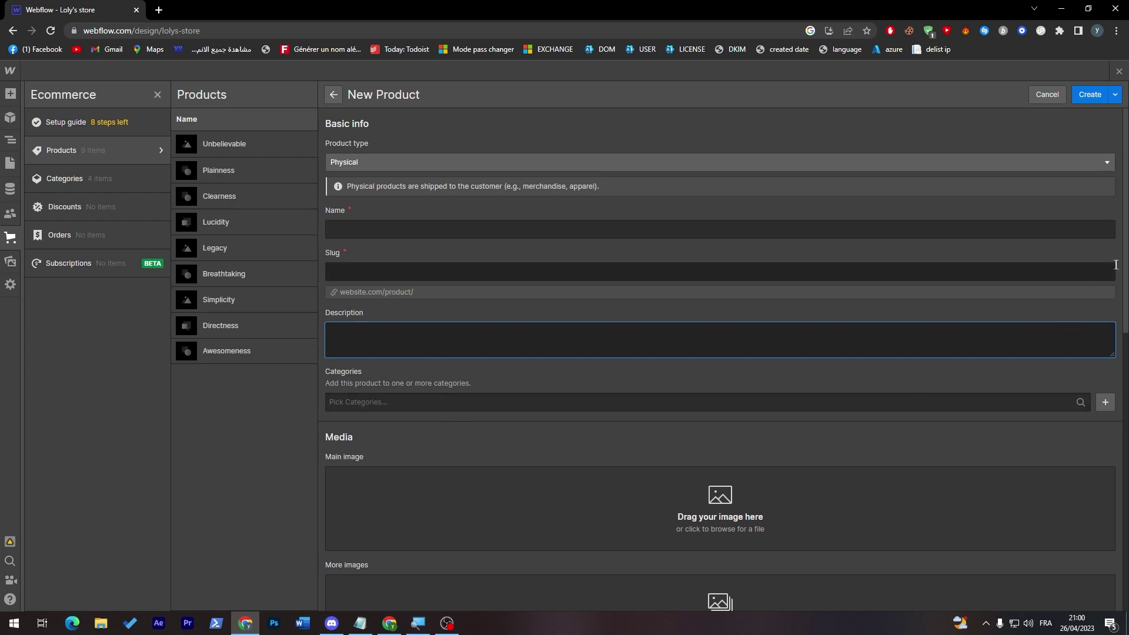
- Scroll through the empty product form down to shipping, then view the Categories list
{"action": "scroll", "coordinate": [1113, 336], "scroll_direction": "down", "scroll_amount": 3}
{"action": "scroll", "coordinate": [1113, 336], "scroll_direction": "down", "scroll_amount": 2}
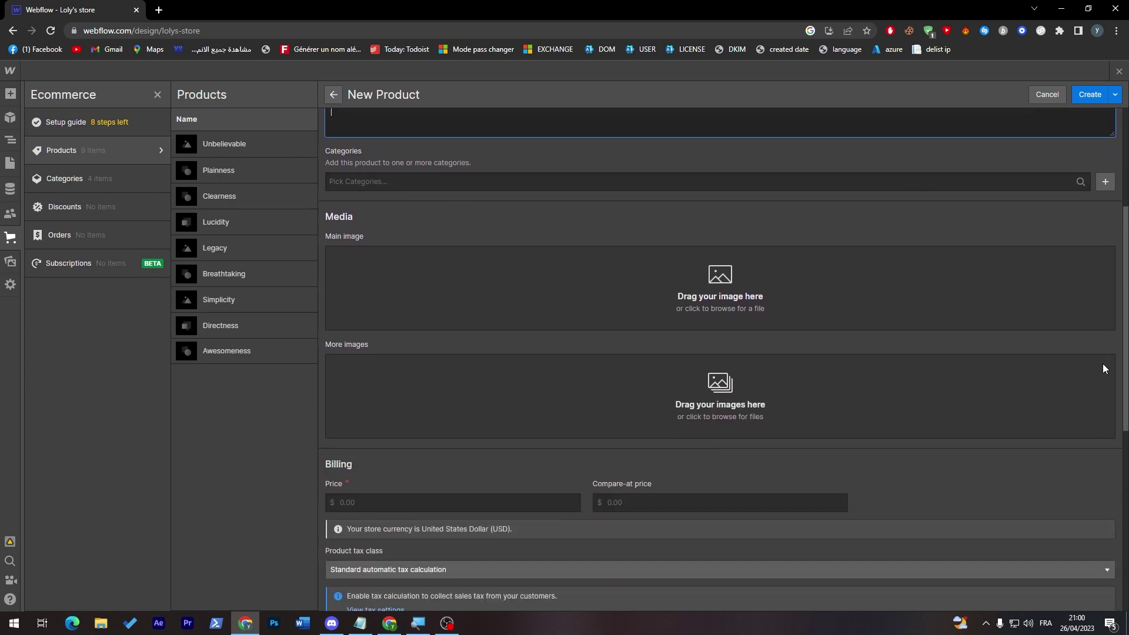
{"action": "scroll", "coordinate": [1102, 363], "scroll_direction": "down", "scroll_amount": 4}
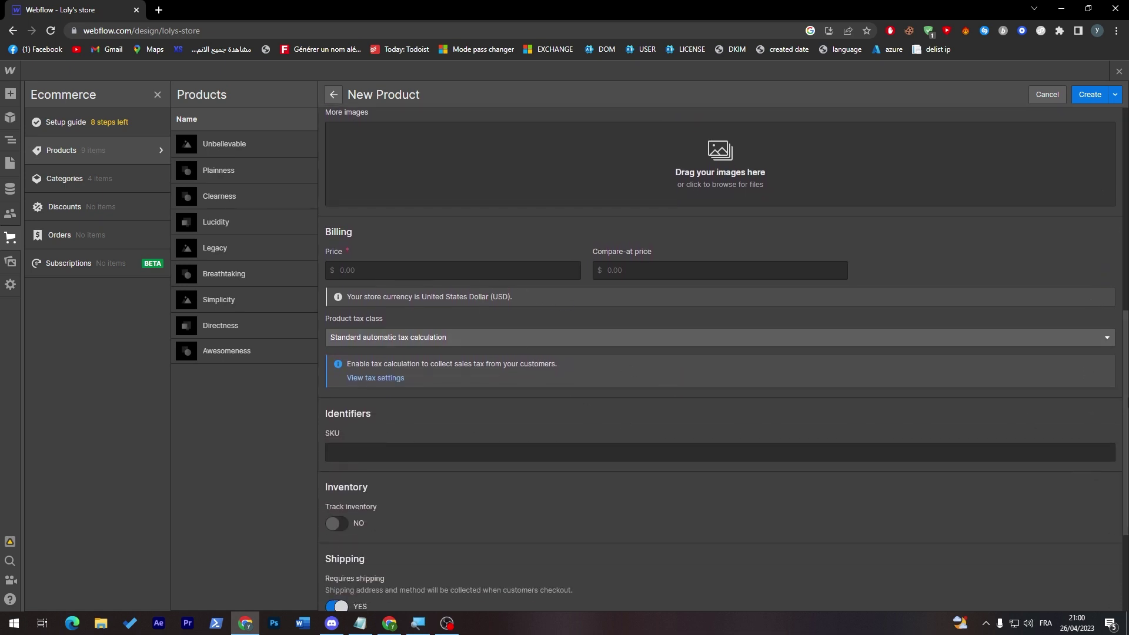
{"action": "scroll", "coordinate": [1127, 516], "scroll_direction": "down", "scroll_amount": 3}
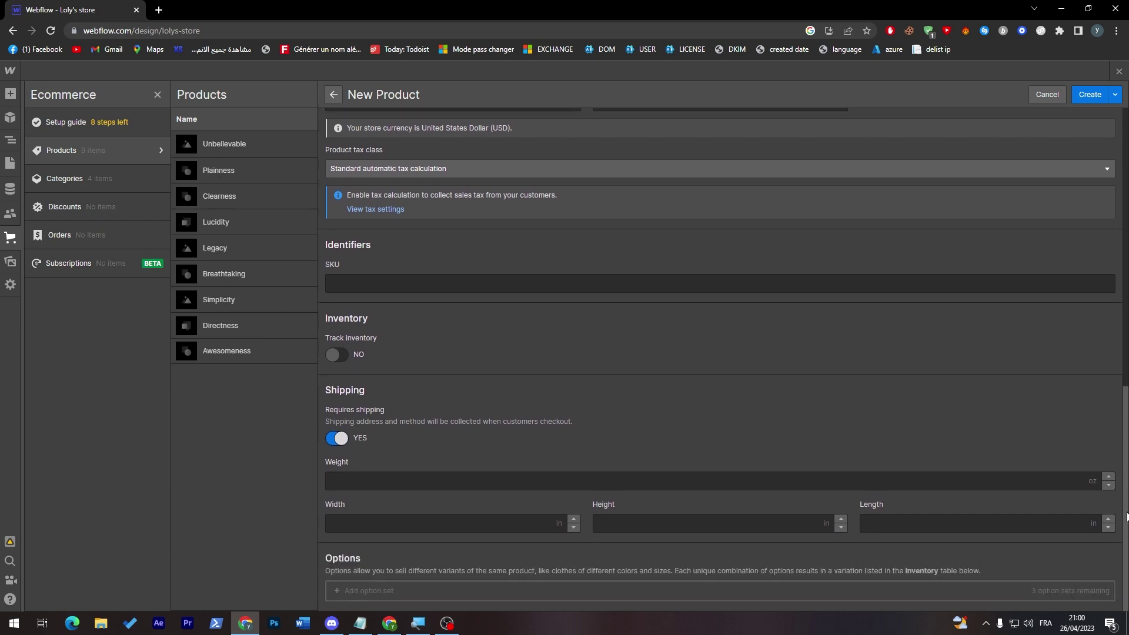
{"action": "left_click", "coordinate": [97, 186]}
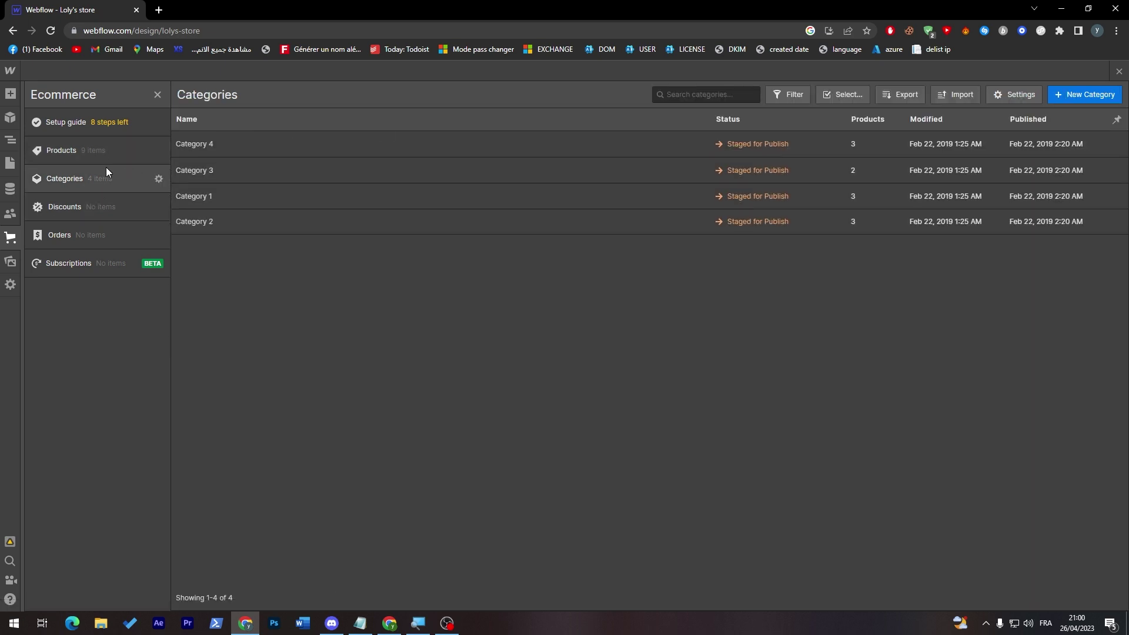
- View Discounts, Orders and Subscriptions, then start enabling Users on the site
{"action": "left_click", "coordinate": [154, 217]}
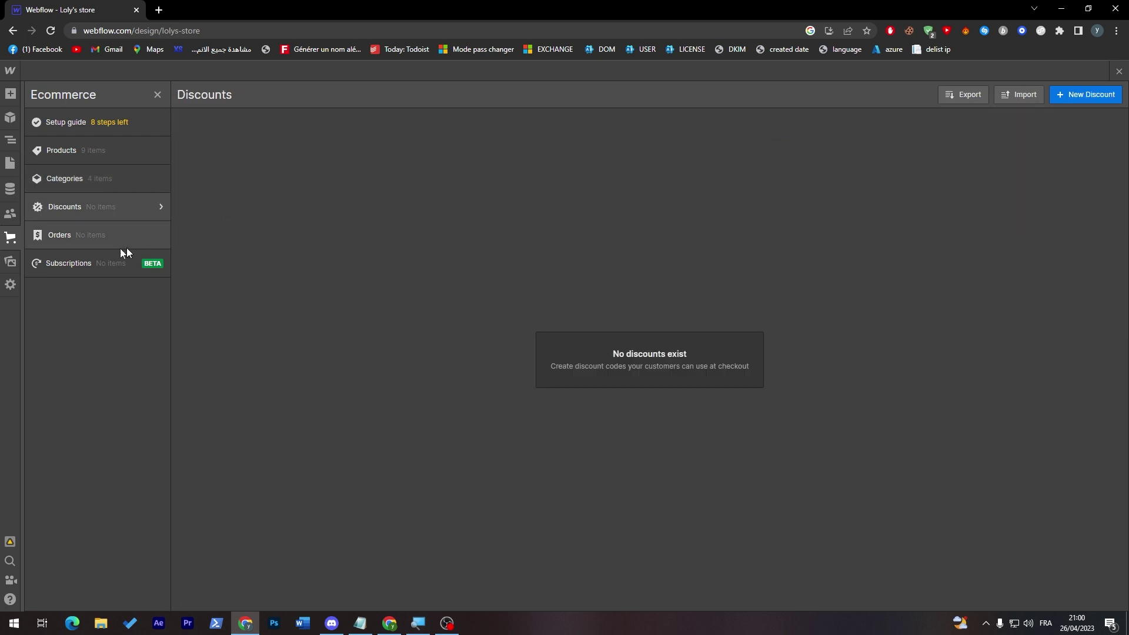
{"action": "left_click", "coordinate": [72, 241]}
{"action": "left_click", "coordinate": [76, 259]}
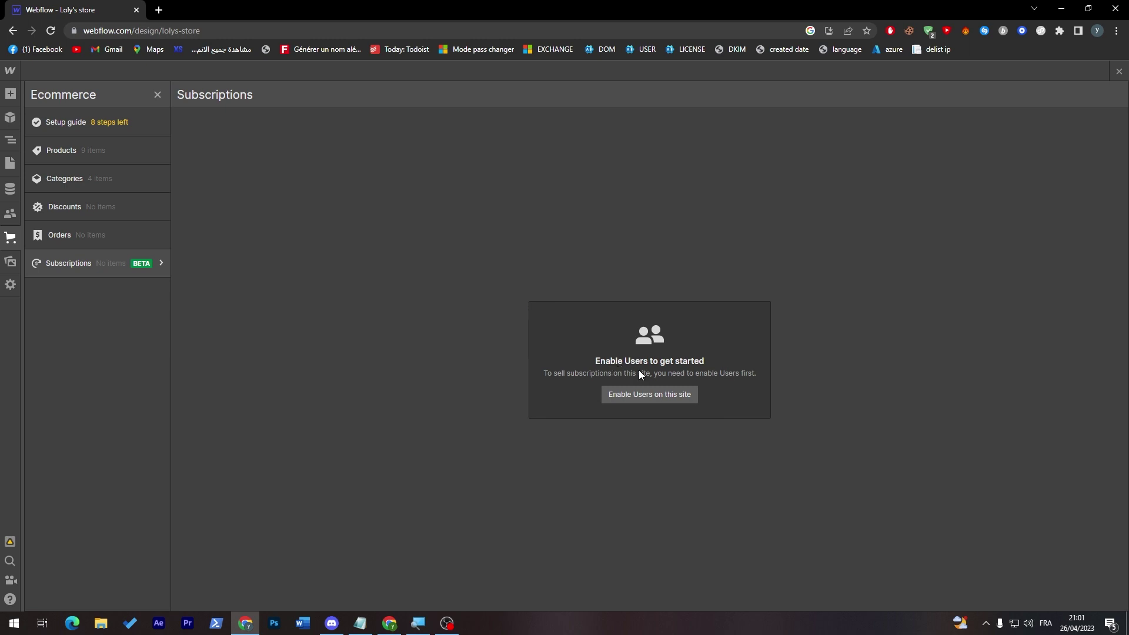
{"action": "left_click", "coordinate": [10, 218]}
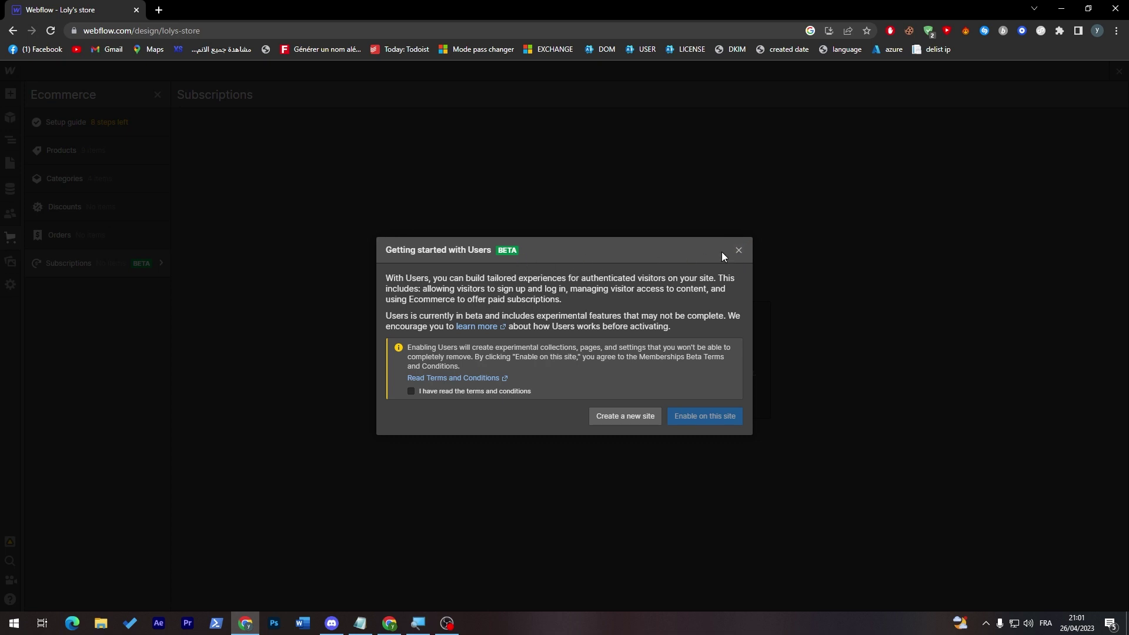
- Dismiss the Users dialog, return to the product list, and open a new browser tab
{"action": "left_click", "coordinate": [738, 251]}
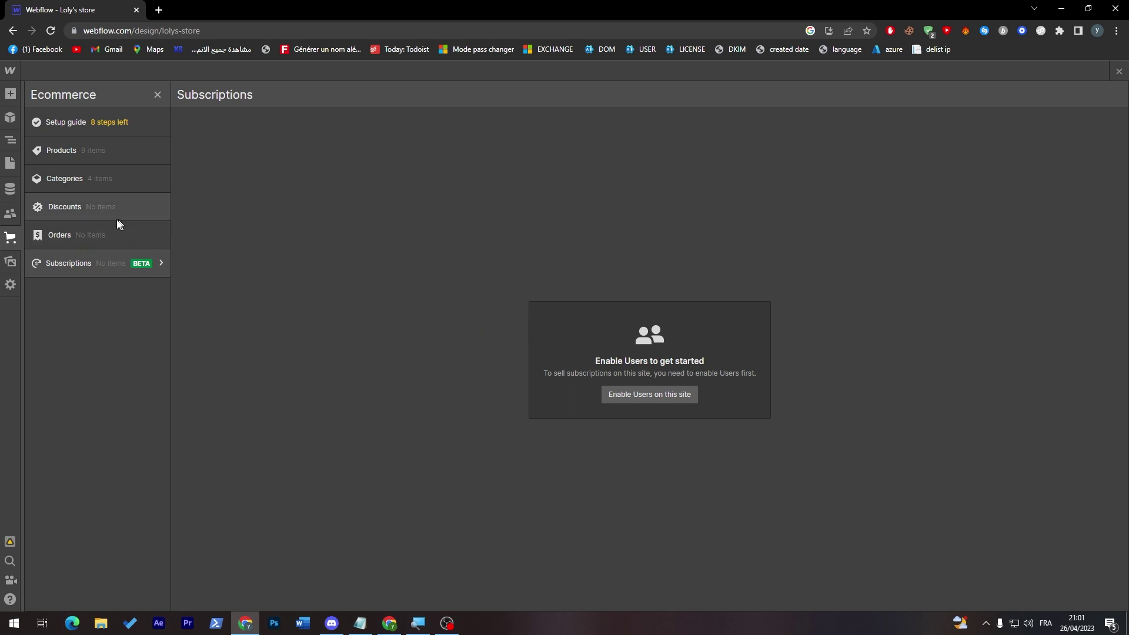
{"action": "left_click", "coordinate": [64, 157]}
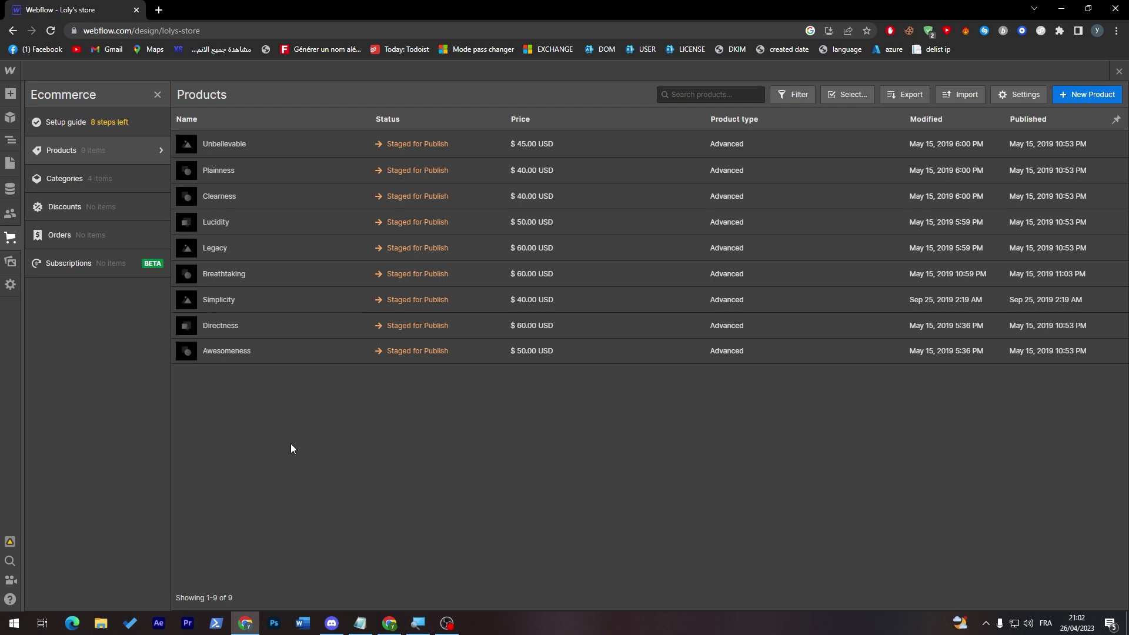
{"action": "left_click", "coordinate": [159, 10]}
- Load automate.io, then open zapier.com in another new tab
{"action": "type", "text": "autom"}
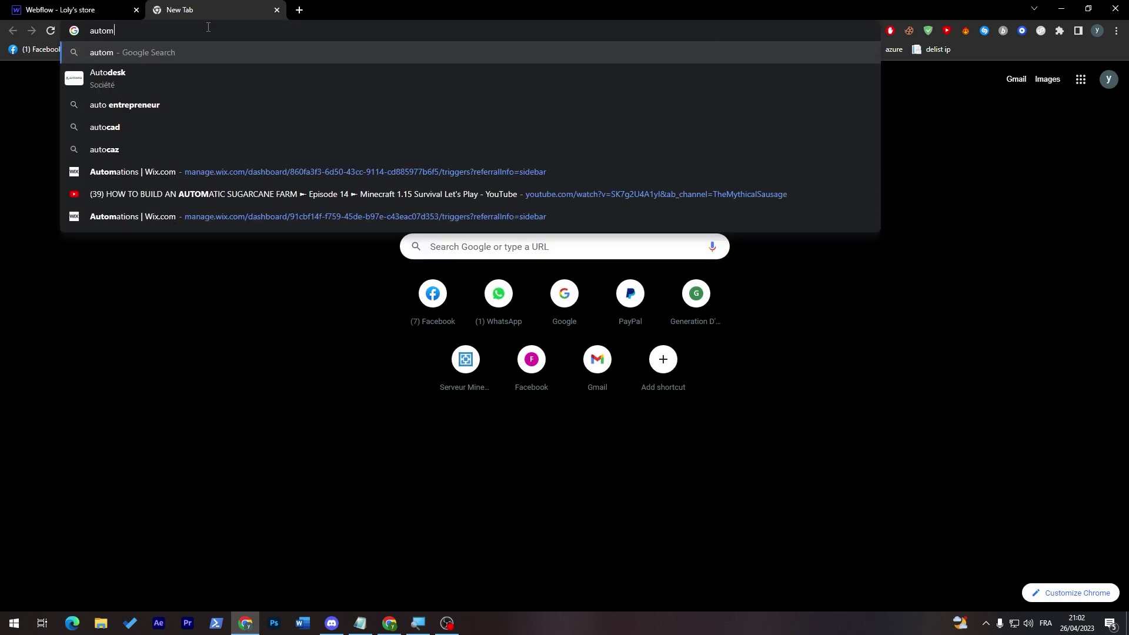
{"action": "type", "text": "ate.io"}
{"action": "key", "text": "Return"}
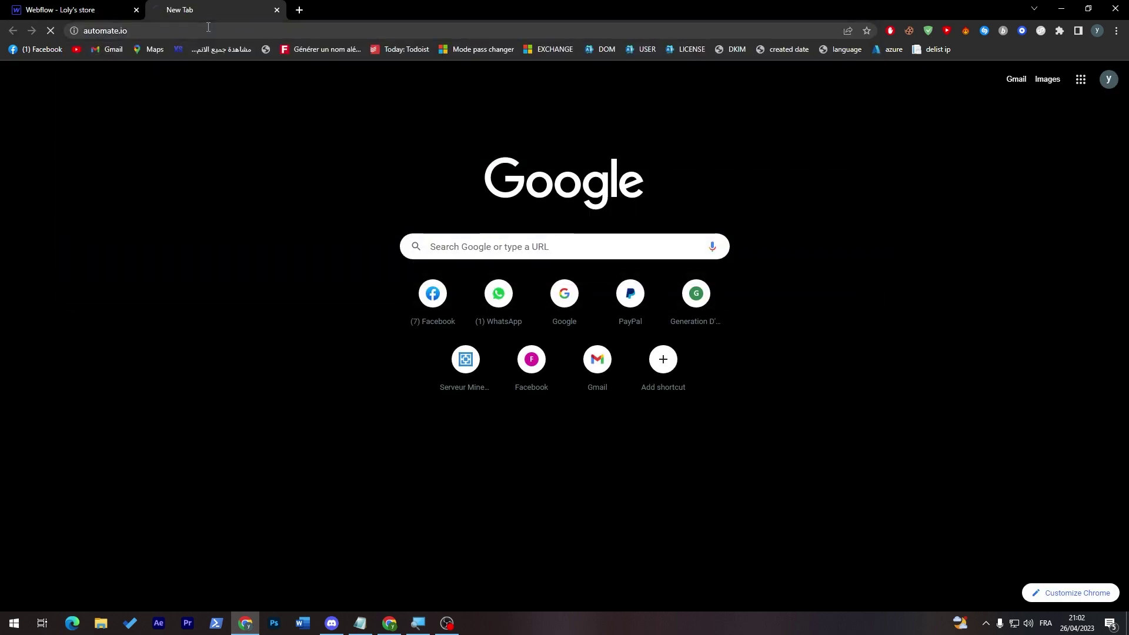
{"action": "left_click", "coordinate": [299, 10]}
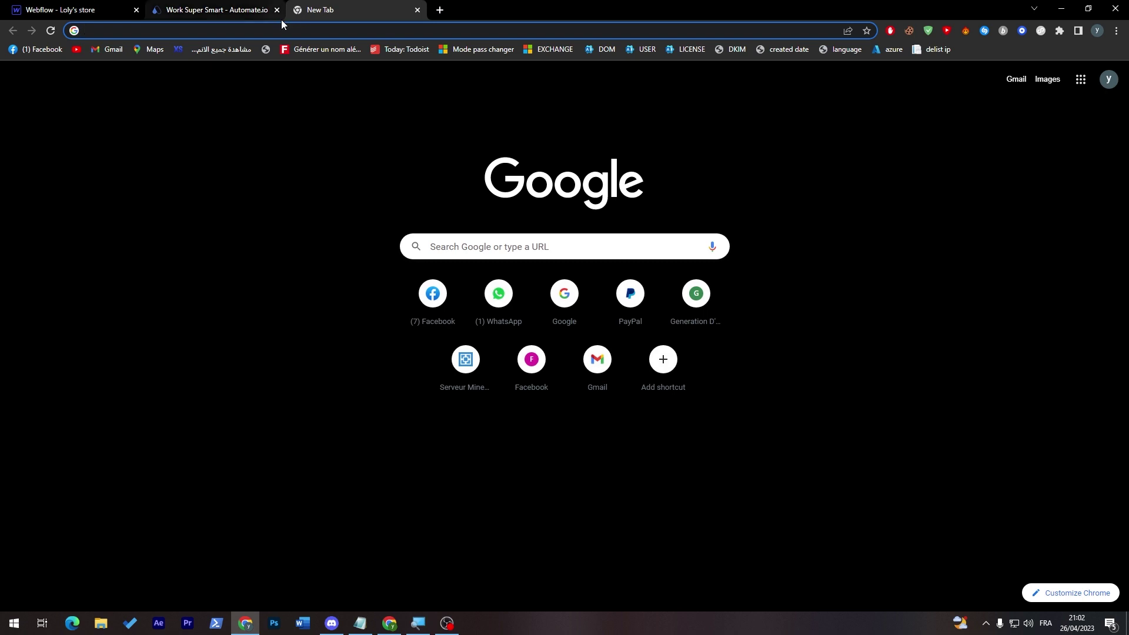
{"action": "type", "text": "zapi"}
{"action": "key", "text": "Return"}
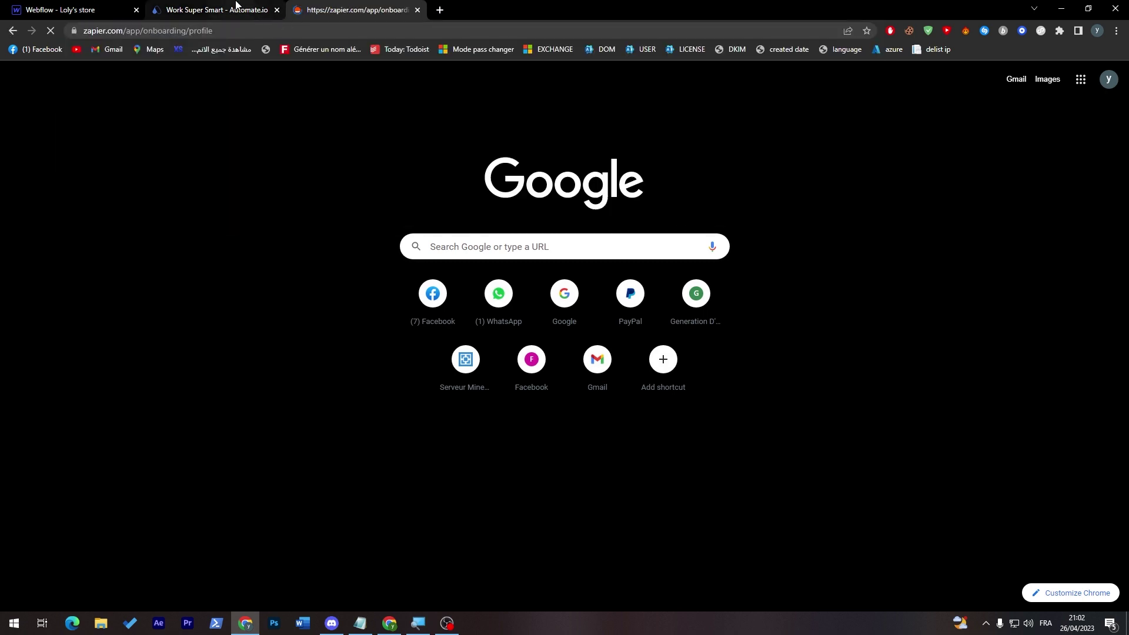
- Return to the automate.io tab and read its retirement notice
{"action": "left_click", "coordinate": [232, 10]}
{"action": "left_click_drag", "start_coordinate": [218, 134], "coordinate": [428, 139]}
{"action": "left_click", "coordinate": [435, 140]}
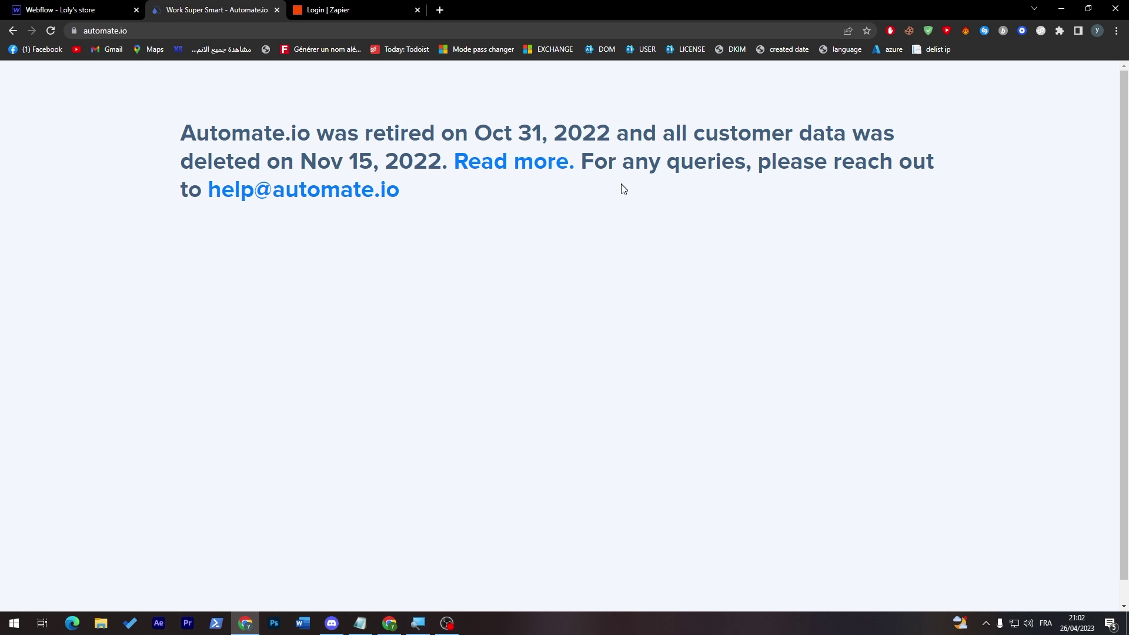
{"action": "left_click_drag", "start_coordinate": [663, 141], "coordinate": [708, 162]}
{"action": "left_click", "coordinate": [758, 138]}
- Close the automate.io tab, sign in to Zapier with Google, and choose company size 1-49 and role IT
{"action": "left_click", "coordinate": [337, 17]}
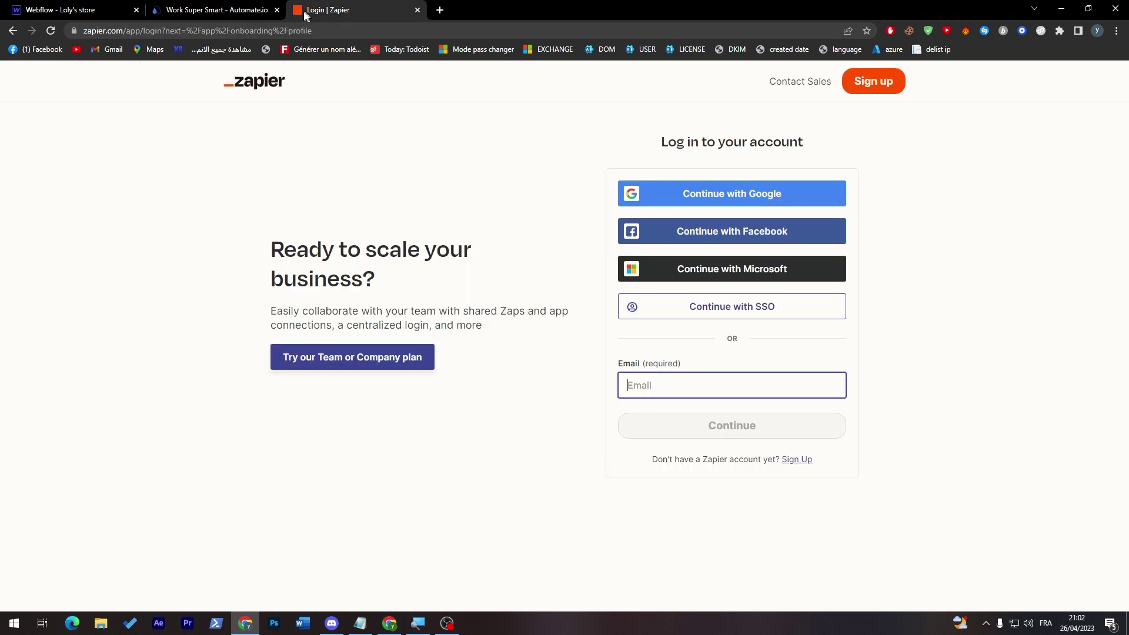
{"action": "left_click", "coordinate": [277, 10]}
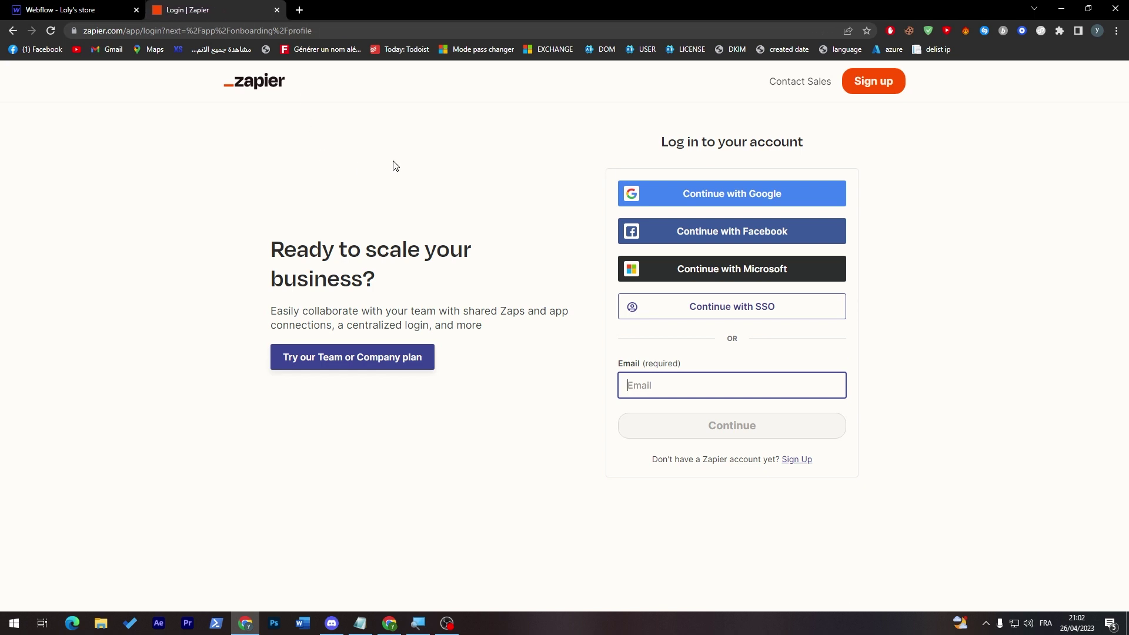
{"action": "left_click", "coordinate": [778, 193]}
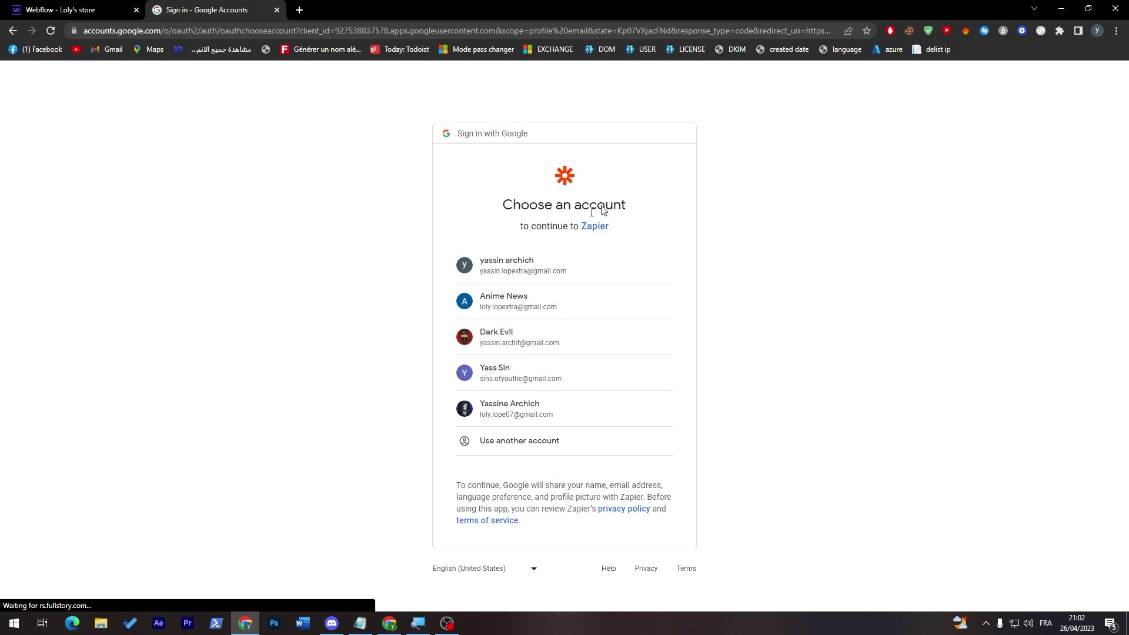
{"action": "left_click", "coordinate": [522, 258]}
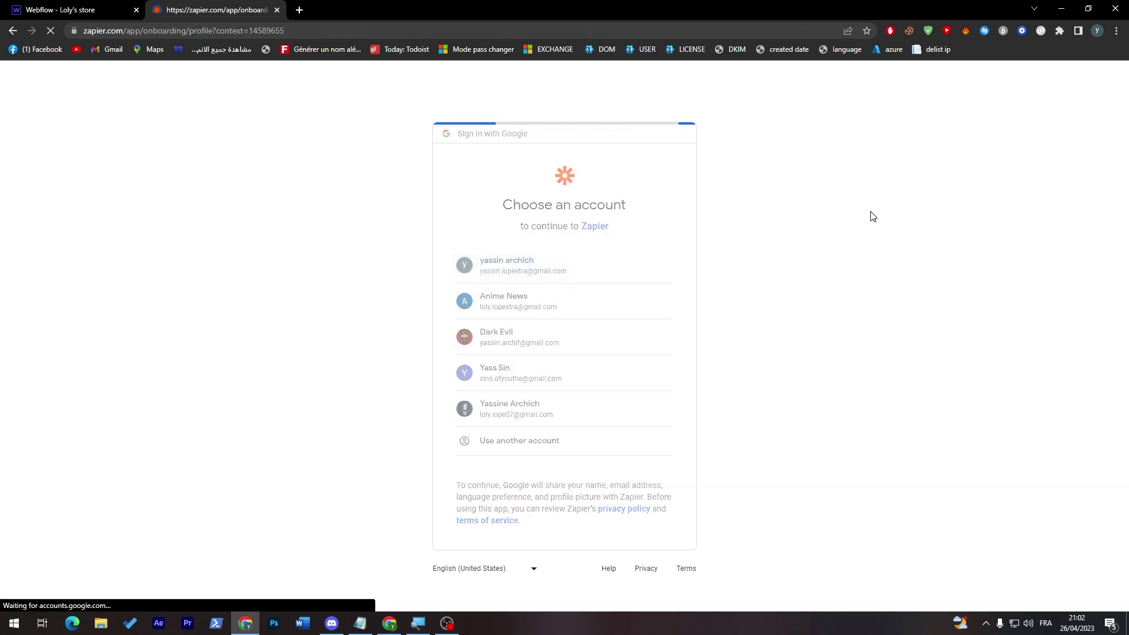
{"action": "left_click", "coordinate": [441, 479]}
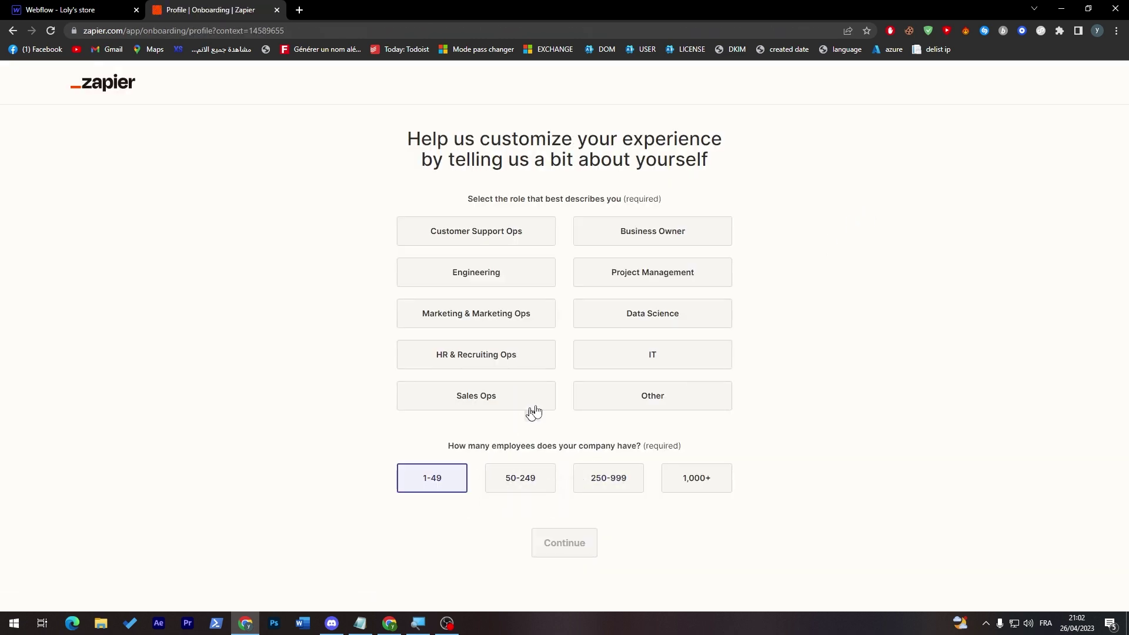
{"action": "left_click", "coordinate": [600, 366]}
{"action": "left_click", "coordinate": [584, 538]}
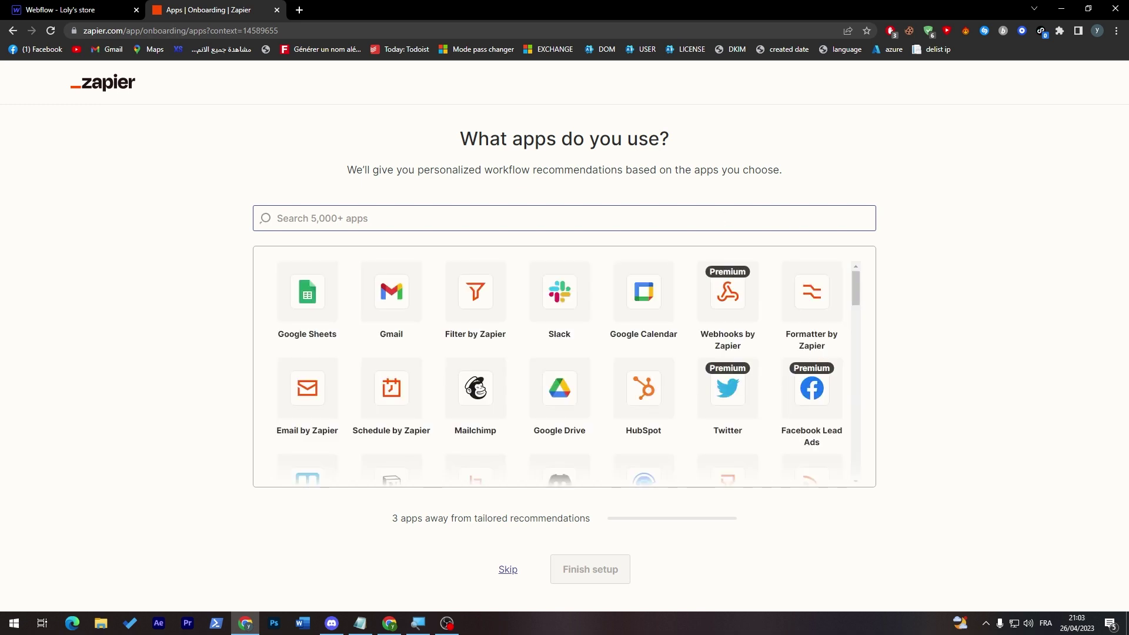
- Add Webflow (found by searching 'w') and Stripe to your Zapier apps, then finish setup
{"action": "type", "text": "webflow"}
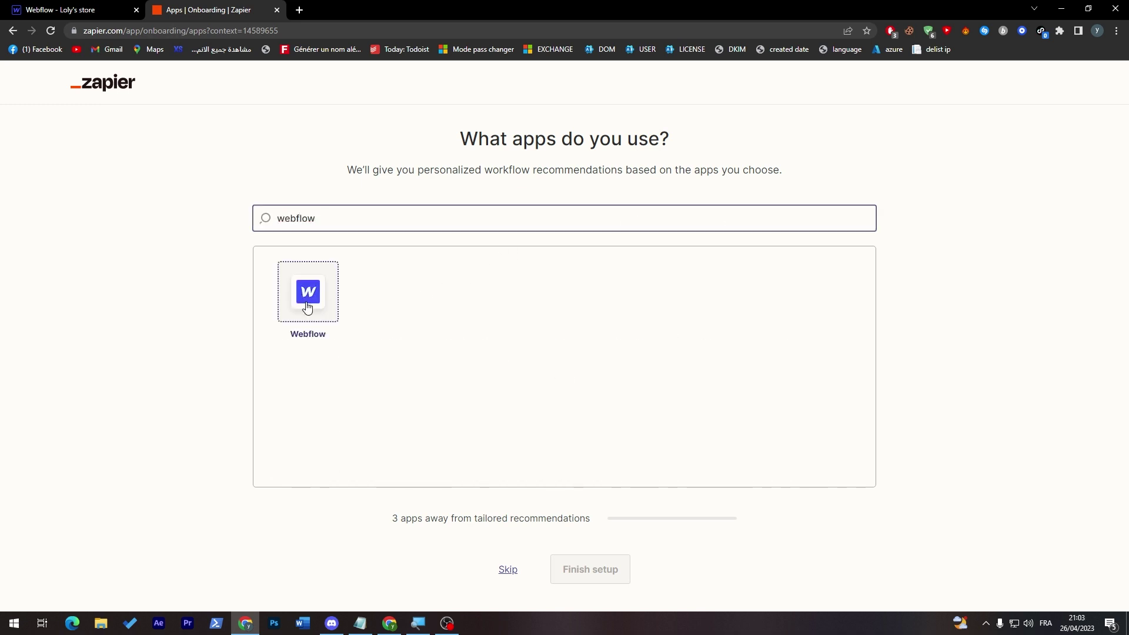
{"action": "left_click", "coordinate": [307, 302]}
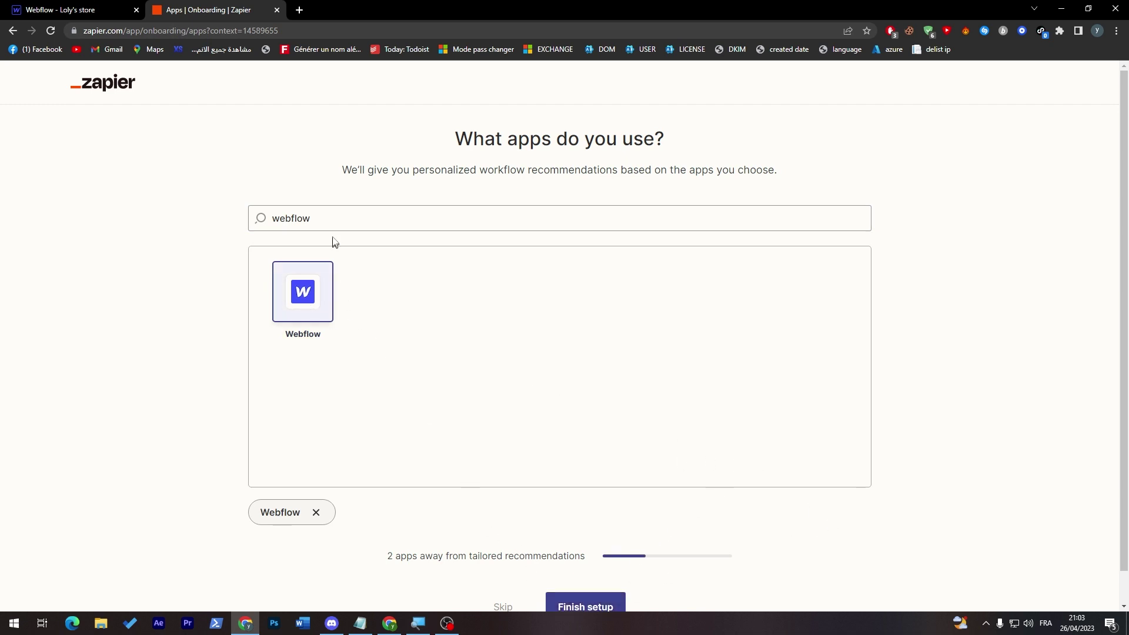
{"action": "double_click", "coordinate": [291, 218]}
{"action": "key", "text": "BackSpace"}
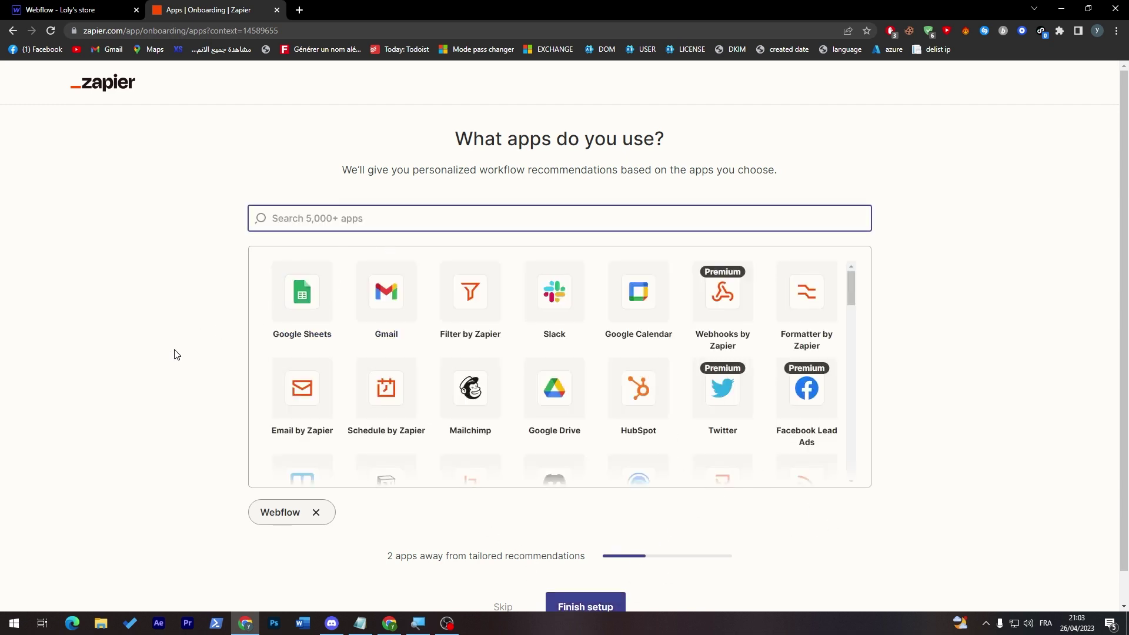
{"action": "left_click_drag", "start_coordinate": [852, 288], "coordinate": [851, 321]}
{"action": "left_click", "coordinate": [647, 408]}
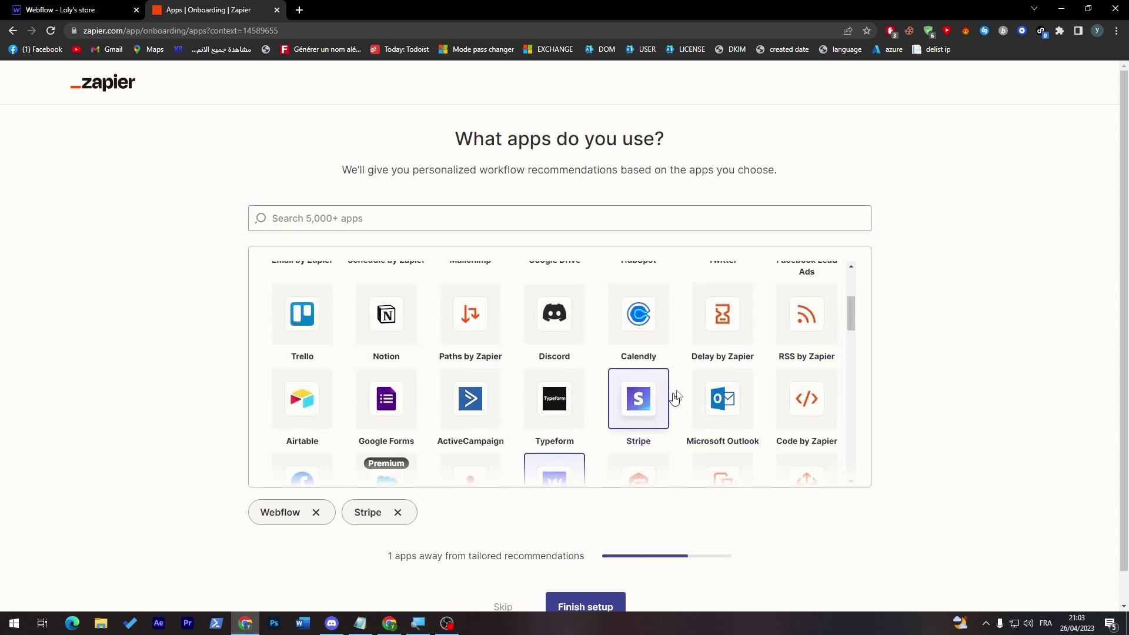
{"action": "scroll", "coordinate": [849, 315], "scroll_direction": "down", "scroll_amount": 1}
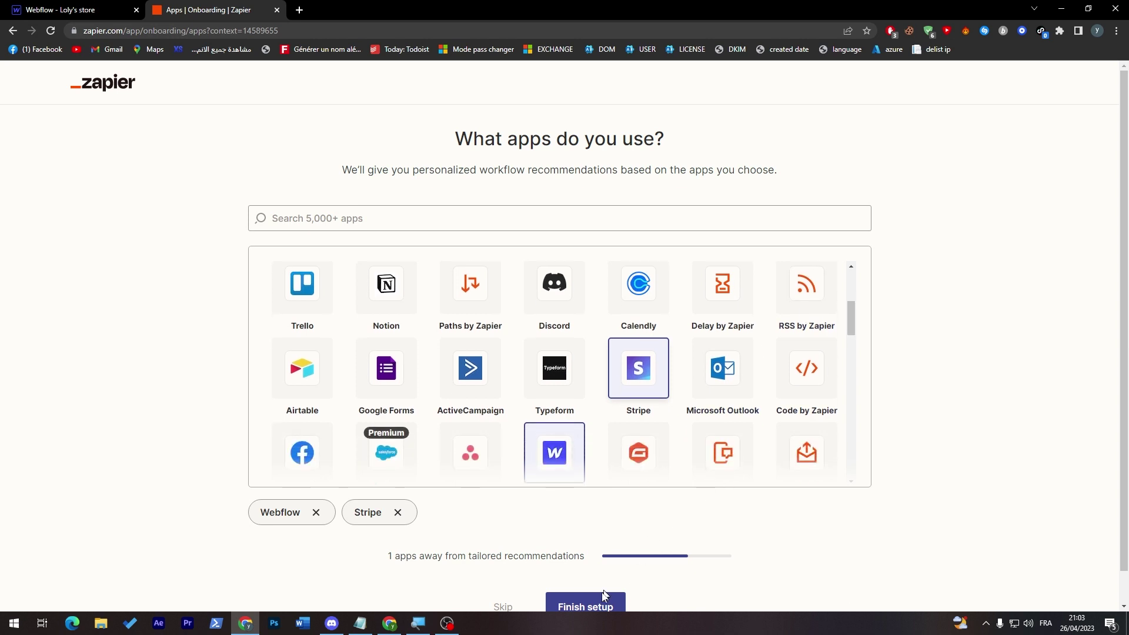
{"action": "left_click", "coordinate": [579, 605]}
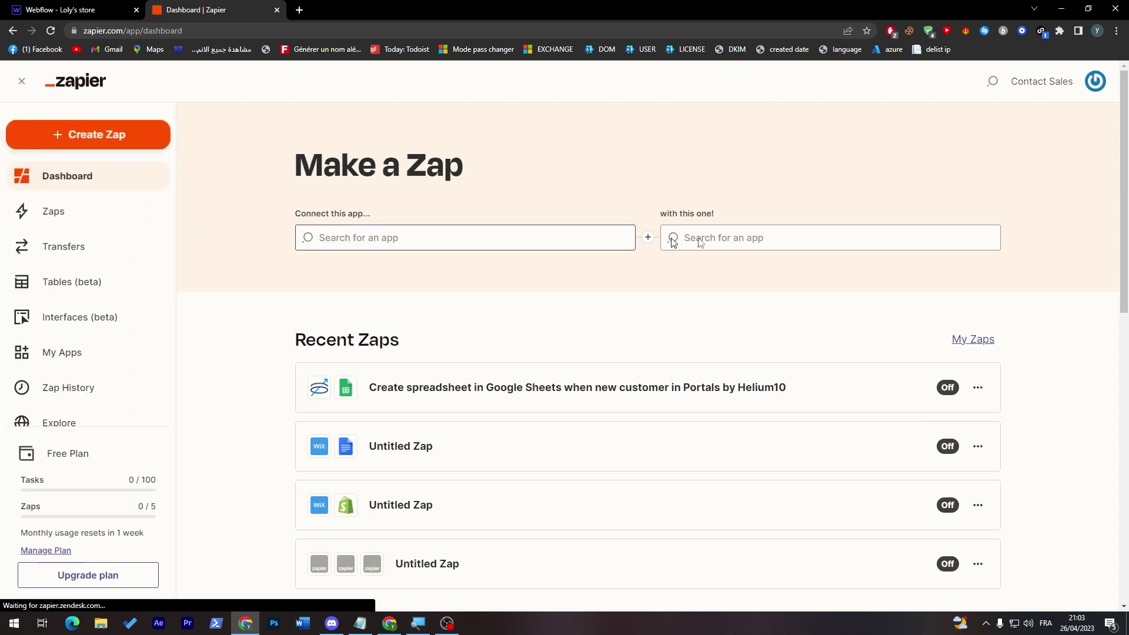
- In Make a Zap, choose Webflow as the first app and Stripe as the second
{"action": "left_click", "coordinate": [465, 237]}
{"action": "type", "text": "w"}
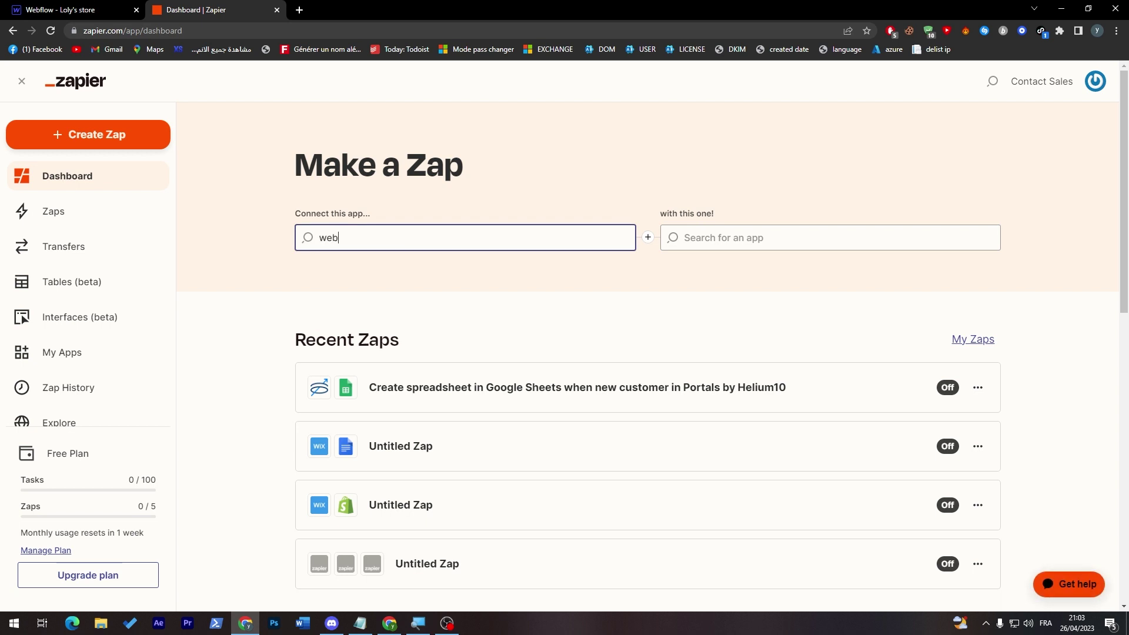
{"action": "type", "text": "eb"}
{"action": "left_click", "coordinate": [401, 297]}
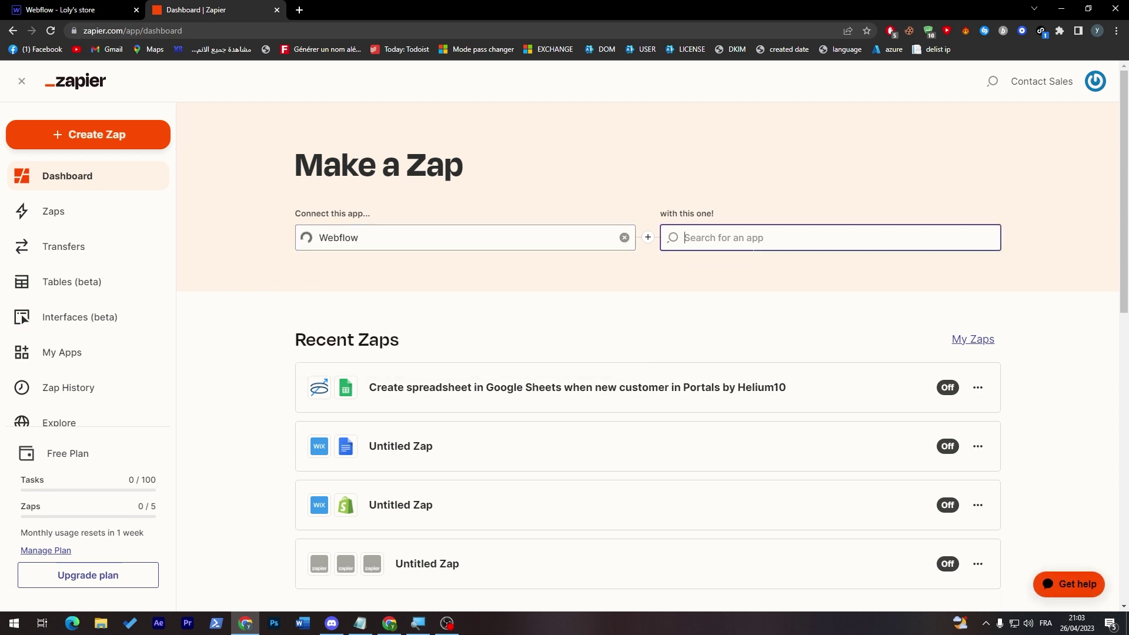
{"action": "type", "text": "str"}
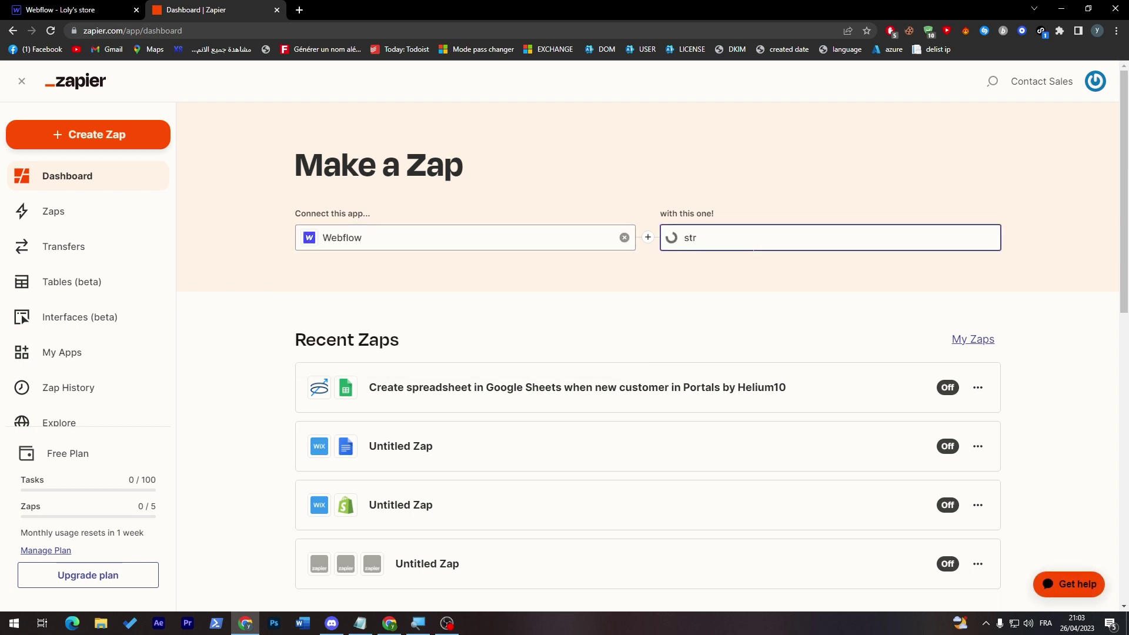
{"action": "left_click", "coordinate": [728, 271]}
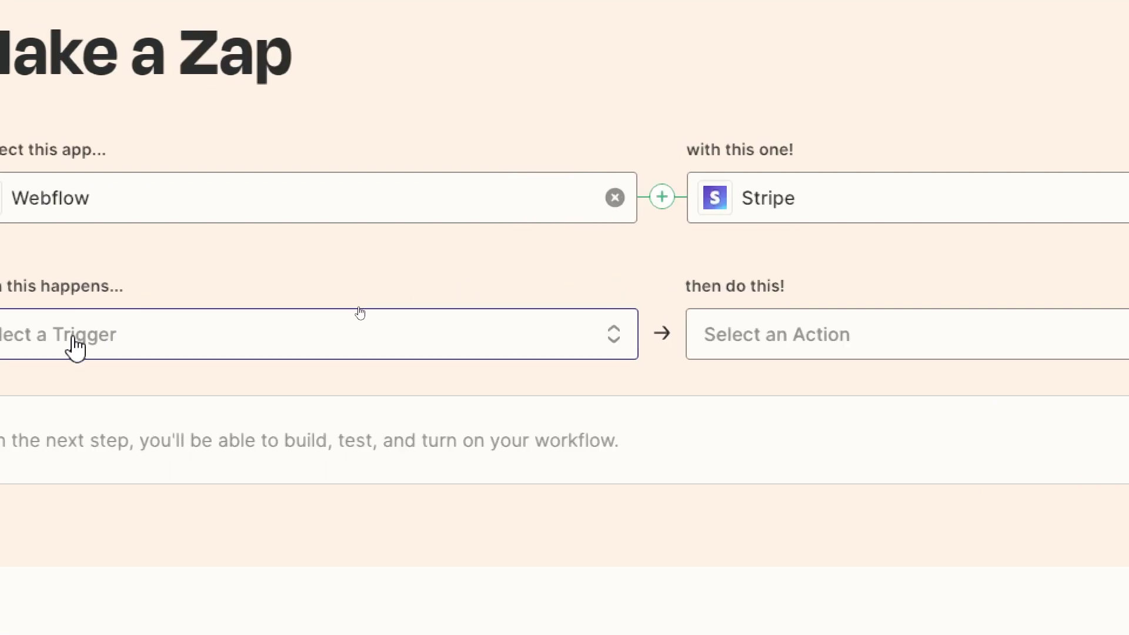
- Pick New Order as the Webflow trigger and Create Payment Link as the Stripe action, then try the zap
{"action": "left_click", "coordinate": [227, 341]}
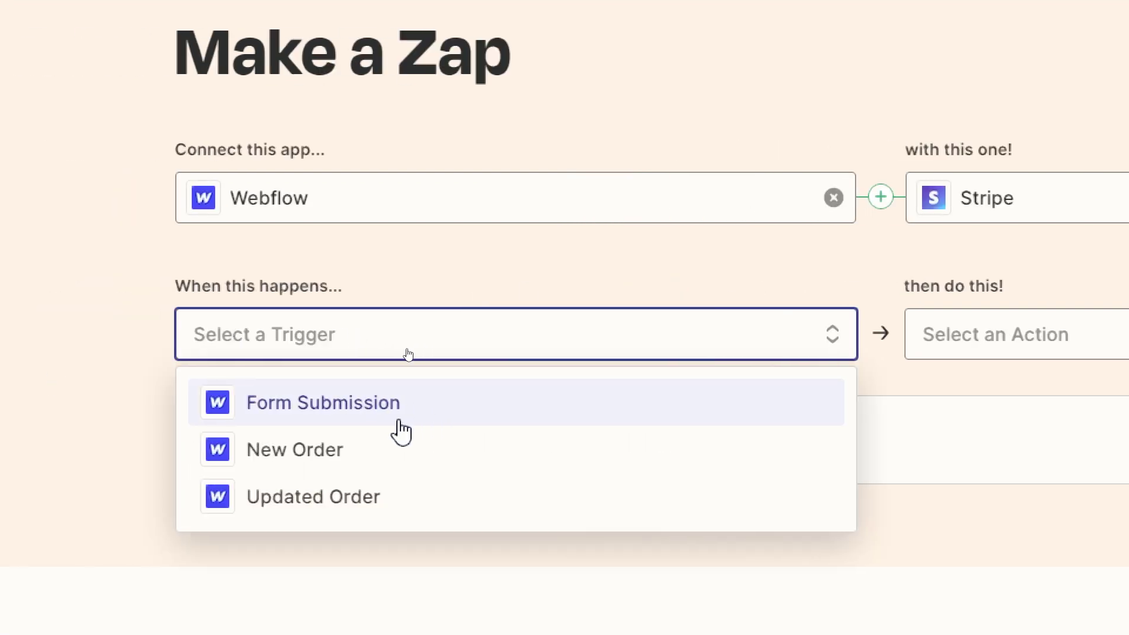
{"action": "left_click", "coordinate": [323, 465]}
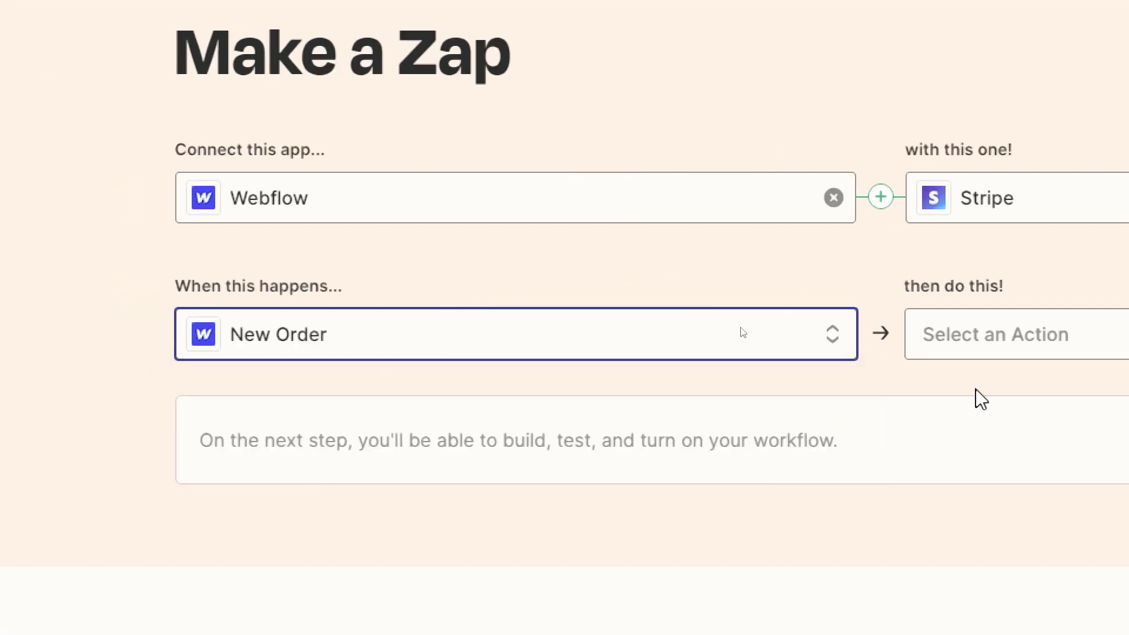
{"action": "left_click", "coordinate": [1088, 347]}
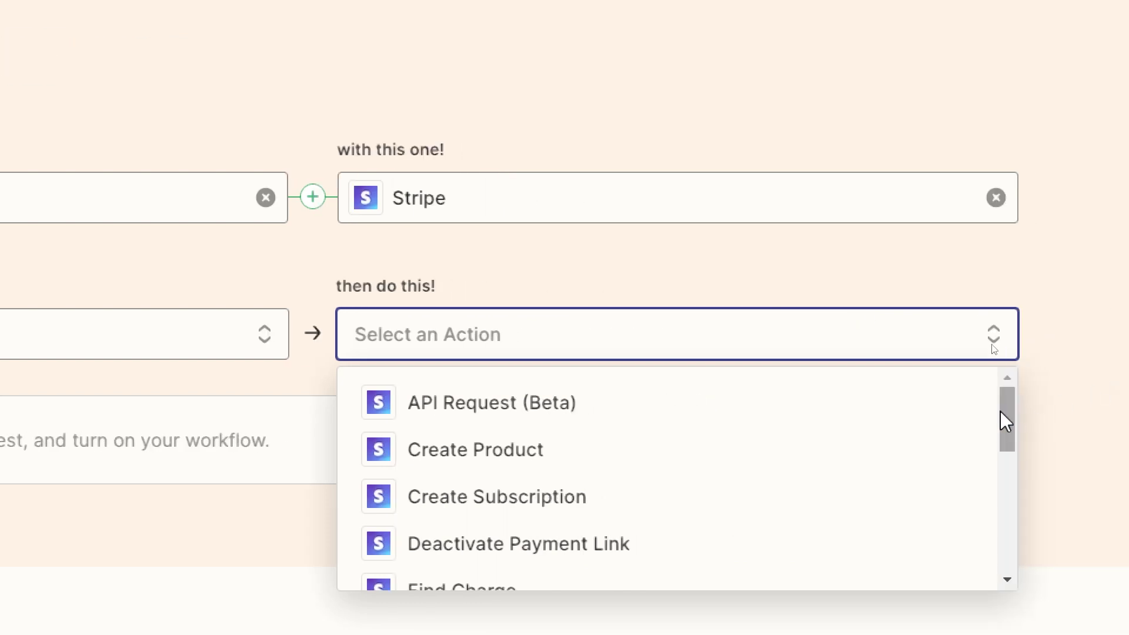
{"action": "left_click_drag", "start_coordinate": [1010, 407], "coordinate": [1013, 513]}
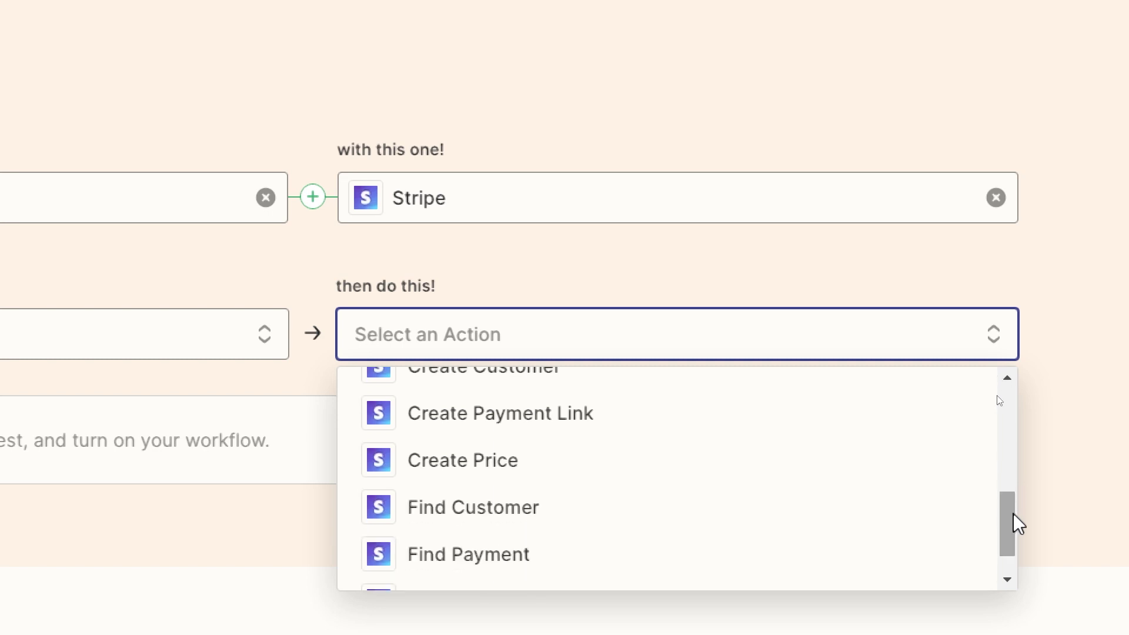
{"action": "left_click", "coordinate": [484, 424]}
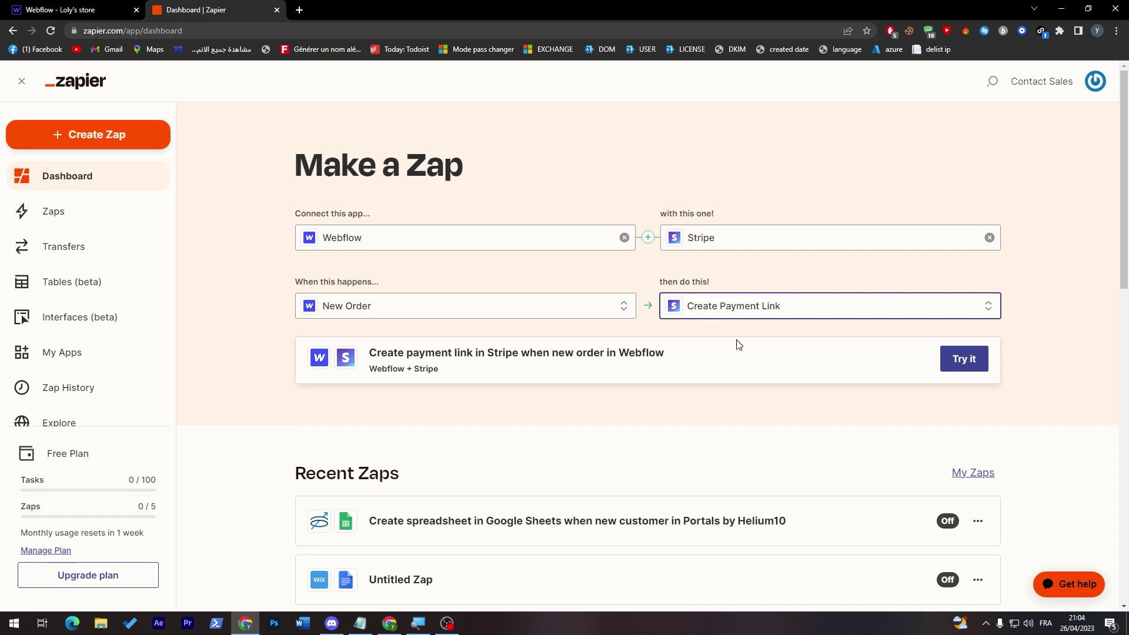
{"action": "left_click", "coordinate": [954, 361]}
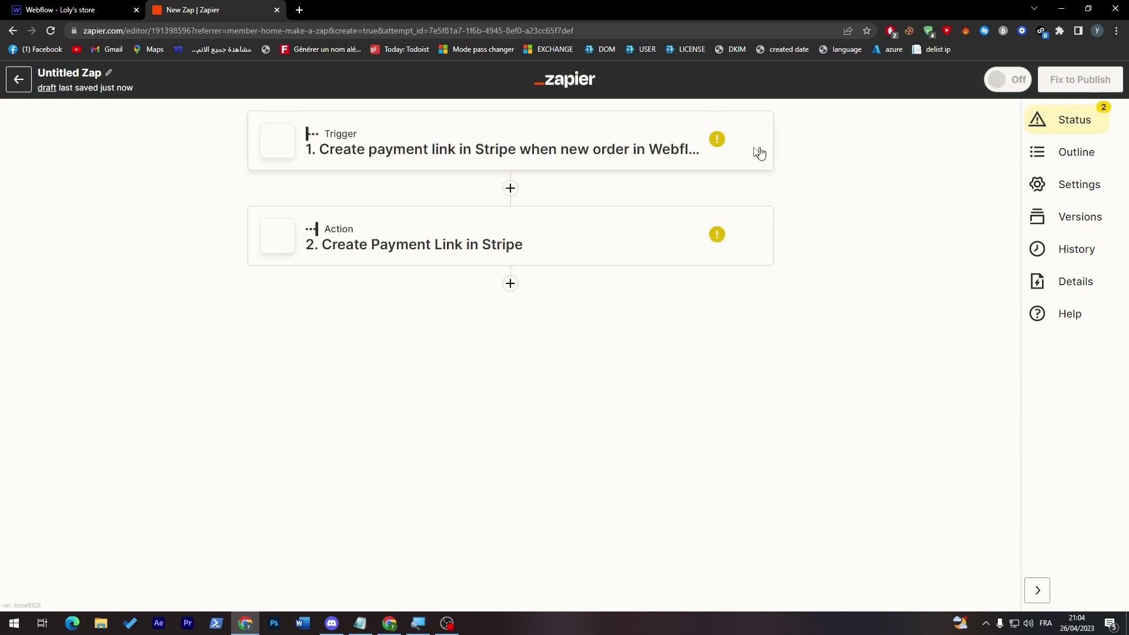
- Expand the Webflow trigger step, then the Stripe action step, in the zap editor
{"action": "left_click", "coordinate": [662, 155]}
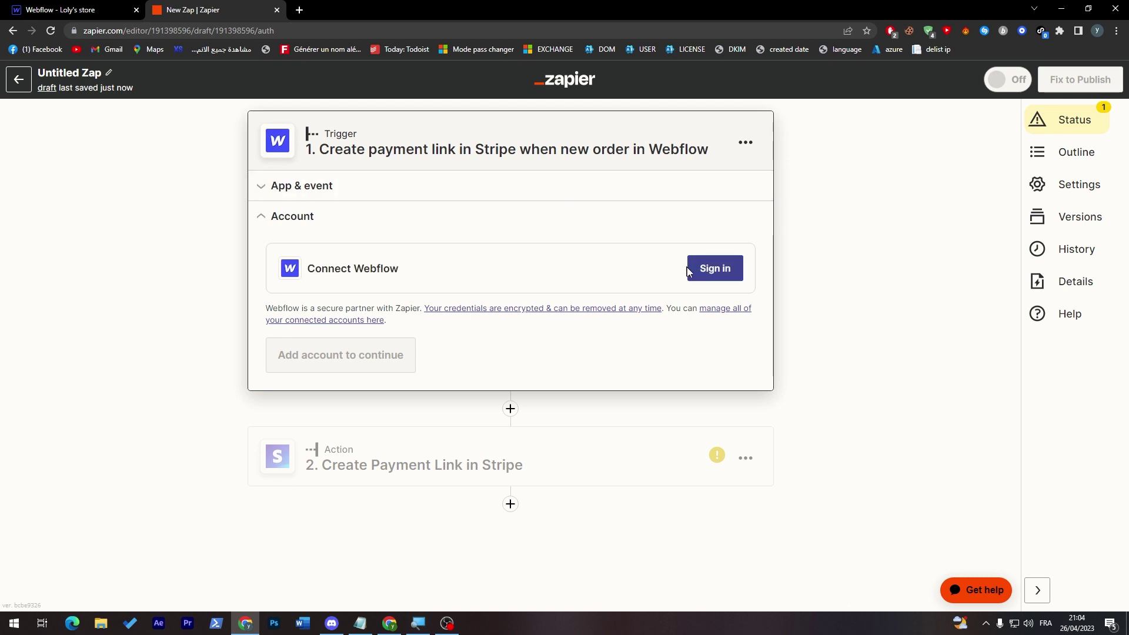
{"action": "left_click", "coordinate": [590, 477]}
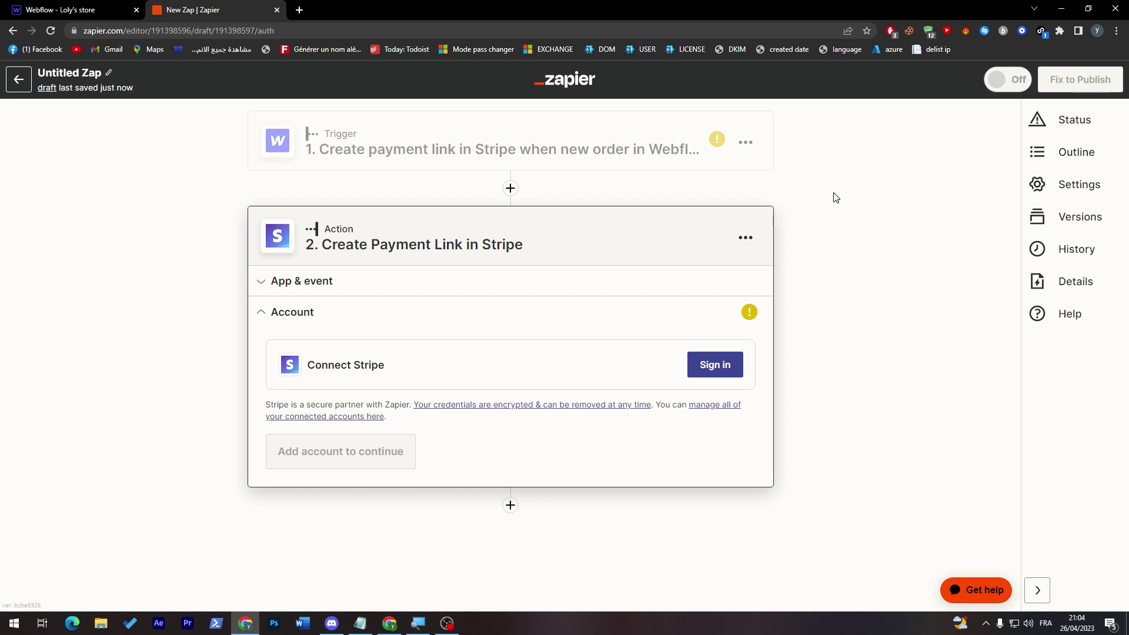
- Sign in to Webflow from the trigger step and authorize Zapier for both Lolys and Loly's store
{"action": "left_click", "coordinate": [606, 154]}
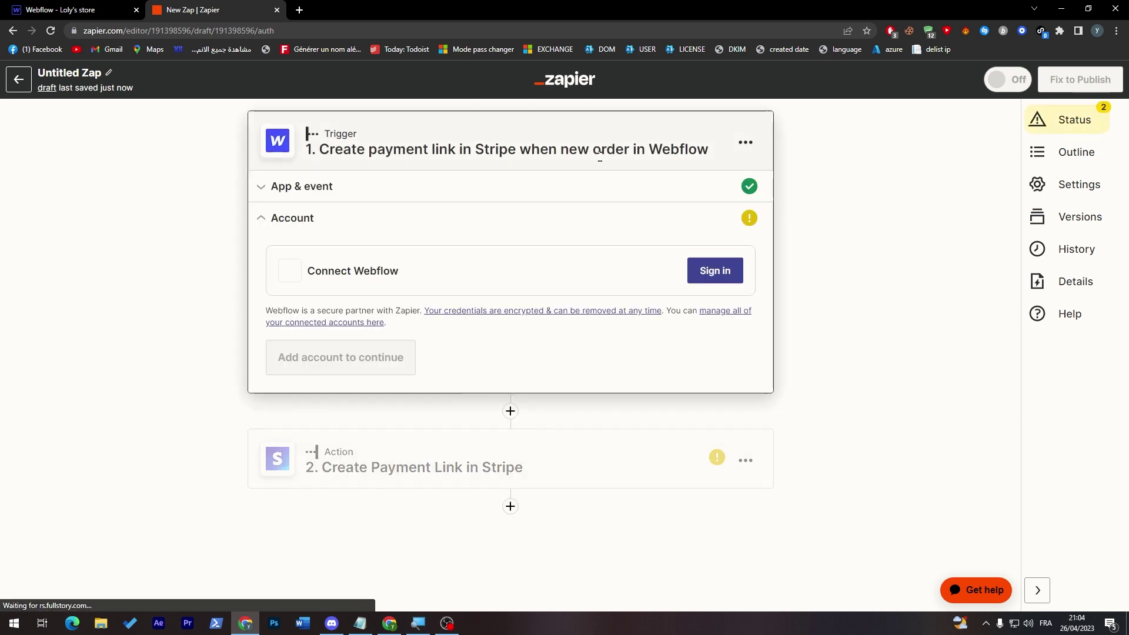
{"action": "left_click", "coordinate": [699, 270]}
{"action": "left_click_drag", "start_coordinate": [333, 18], "coordinate": [648, 59]}
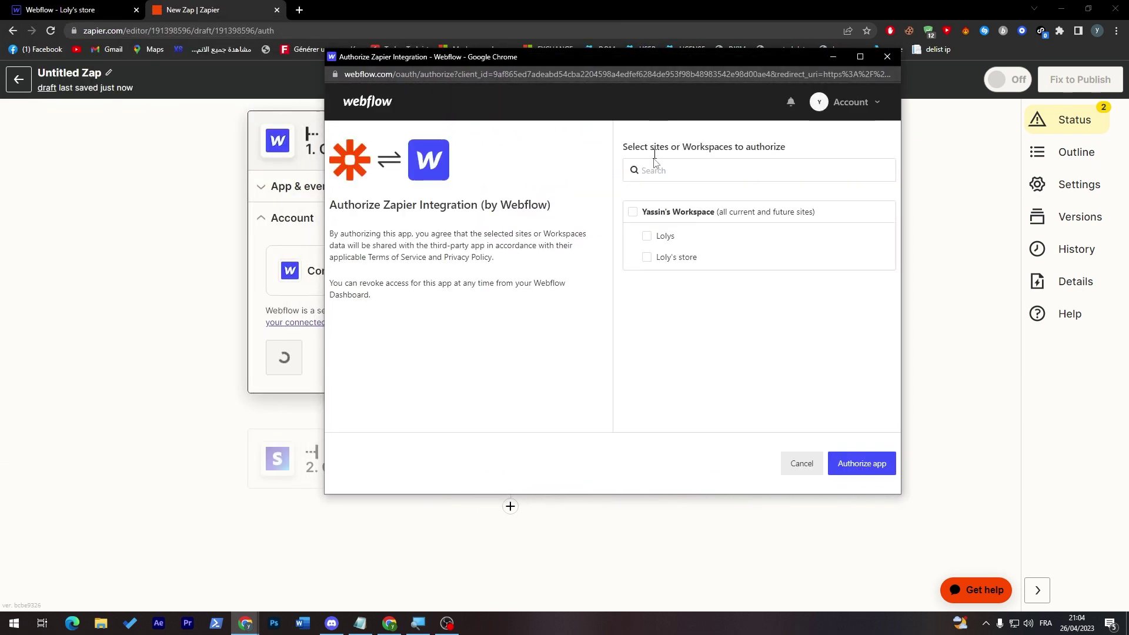
{"action": "left_click", "coordinate": [664, 237]}
{"action": "left_click", "coordinate": [668, 258]}
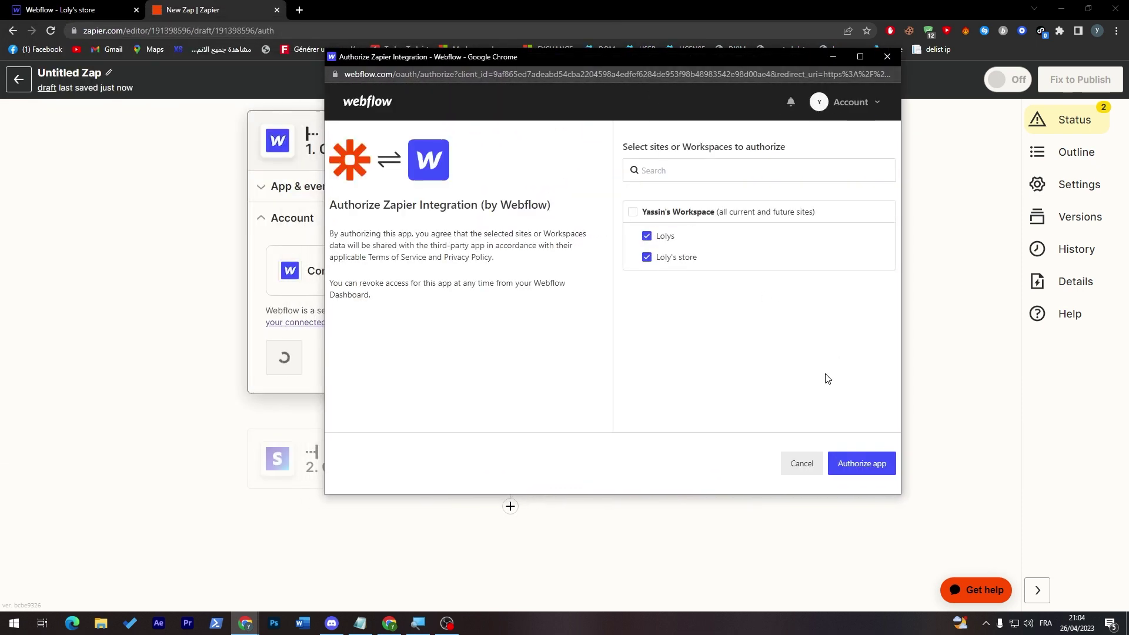
{"action": "left_click", "coordinate": [857, 462]}
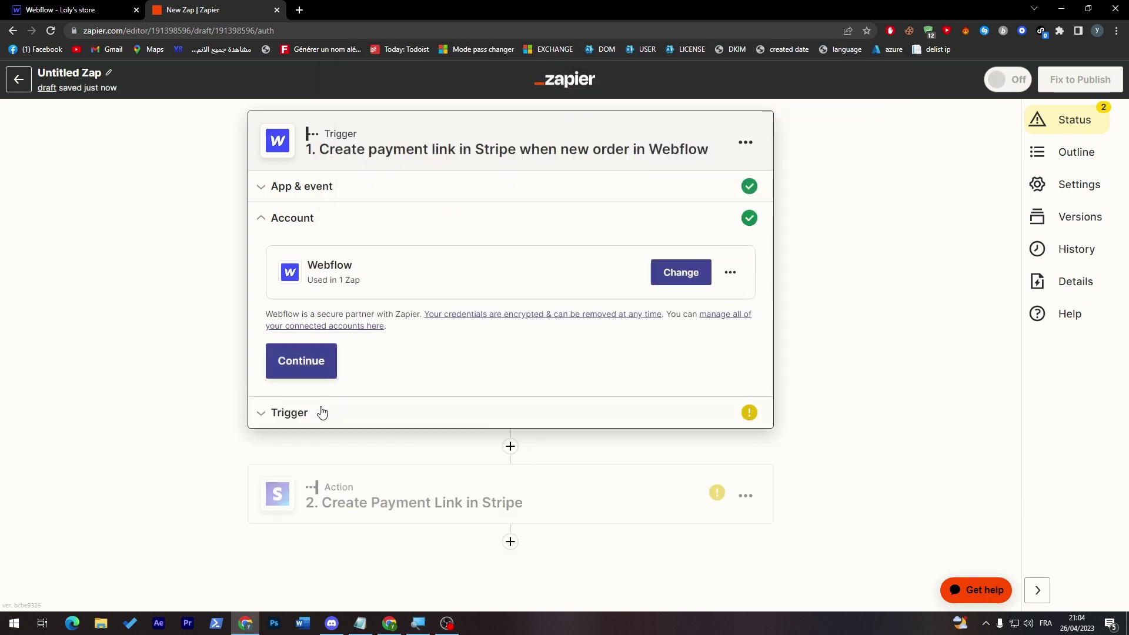
- Set Loly's store as the trigger's Webflow site and run the new-order trigger test
{"action": "left_click", "coordinate": [302, 371]}
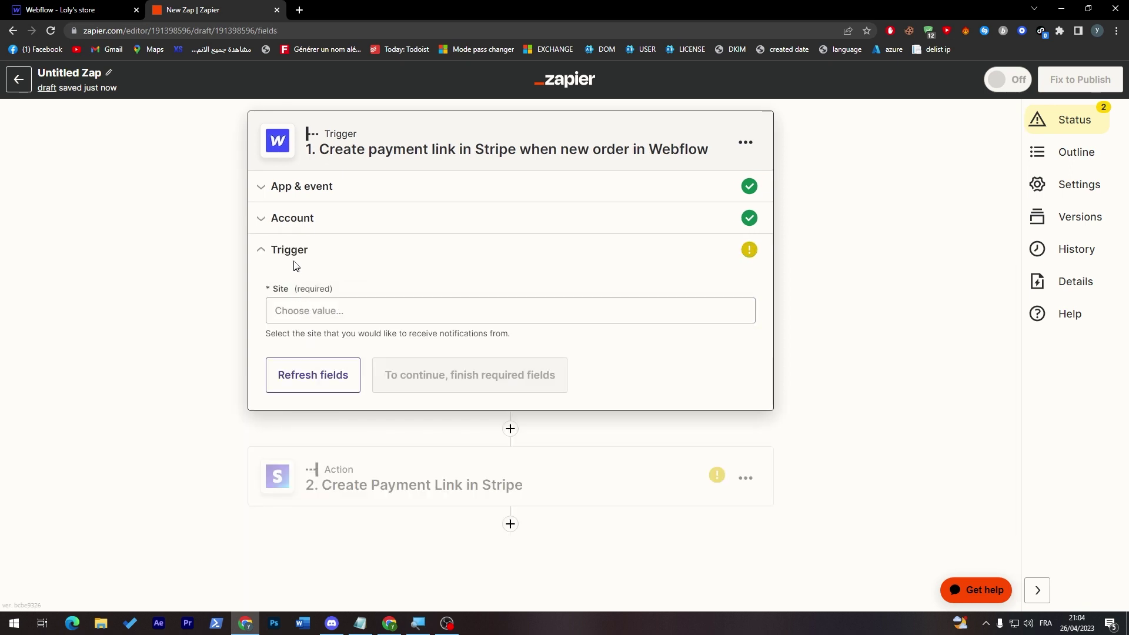
{"action": "left_click", "coordinate": [313, 306]}
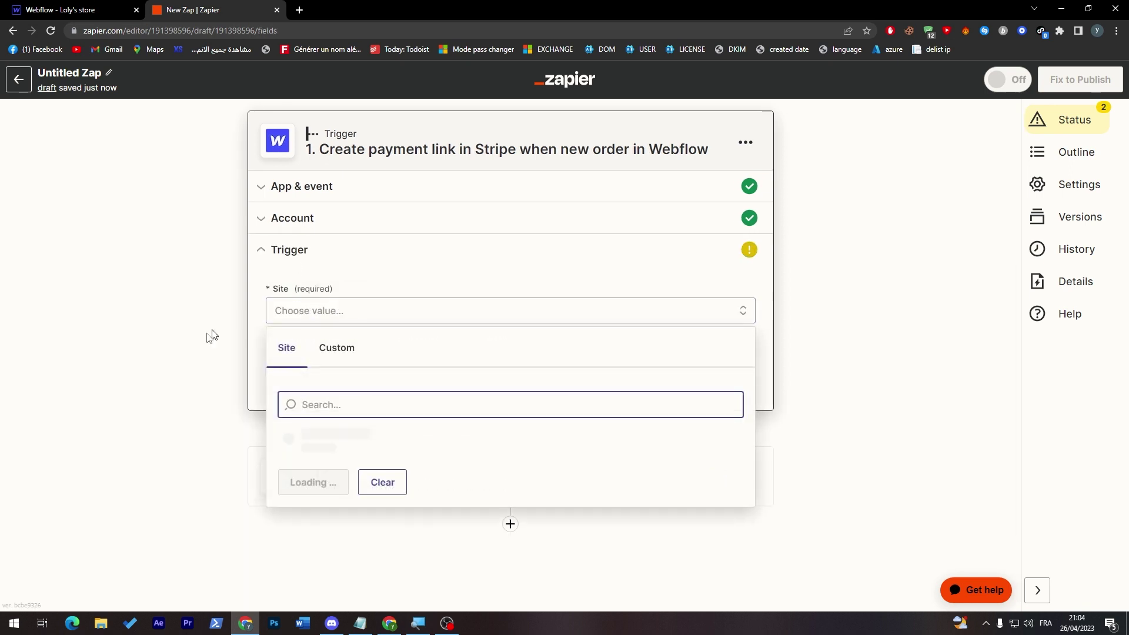
{"action": "left_click", "coordinate": [372, 482]}
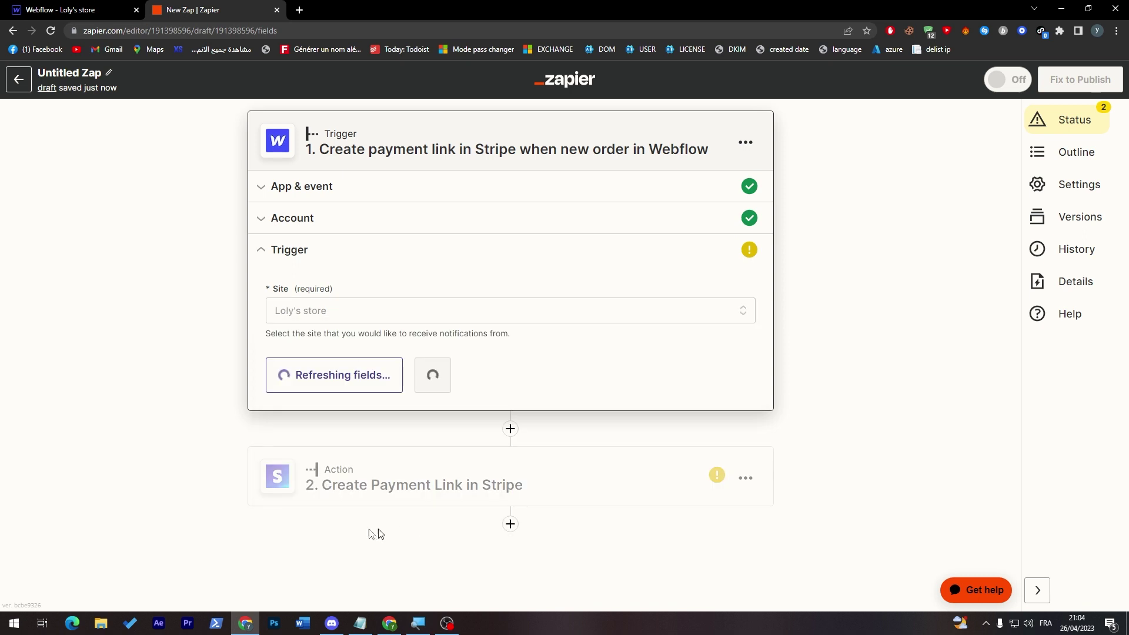
{"action": "left_click", "coordinate": [419, 389]}
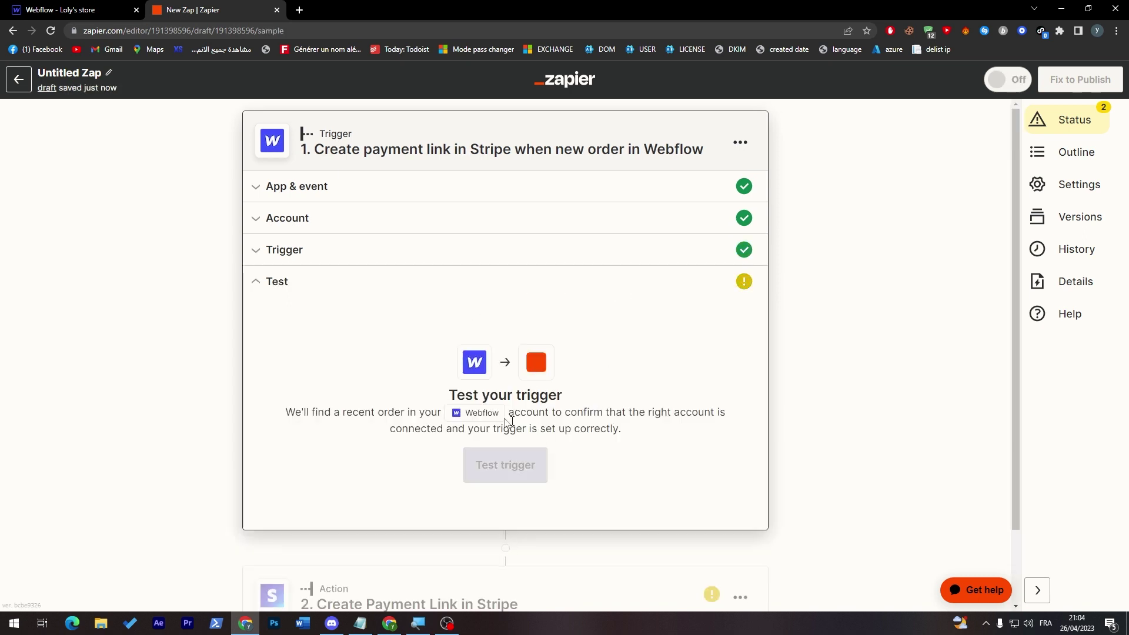
{"action": "left_click", "coordinate": [470, 469]}
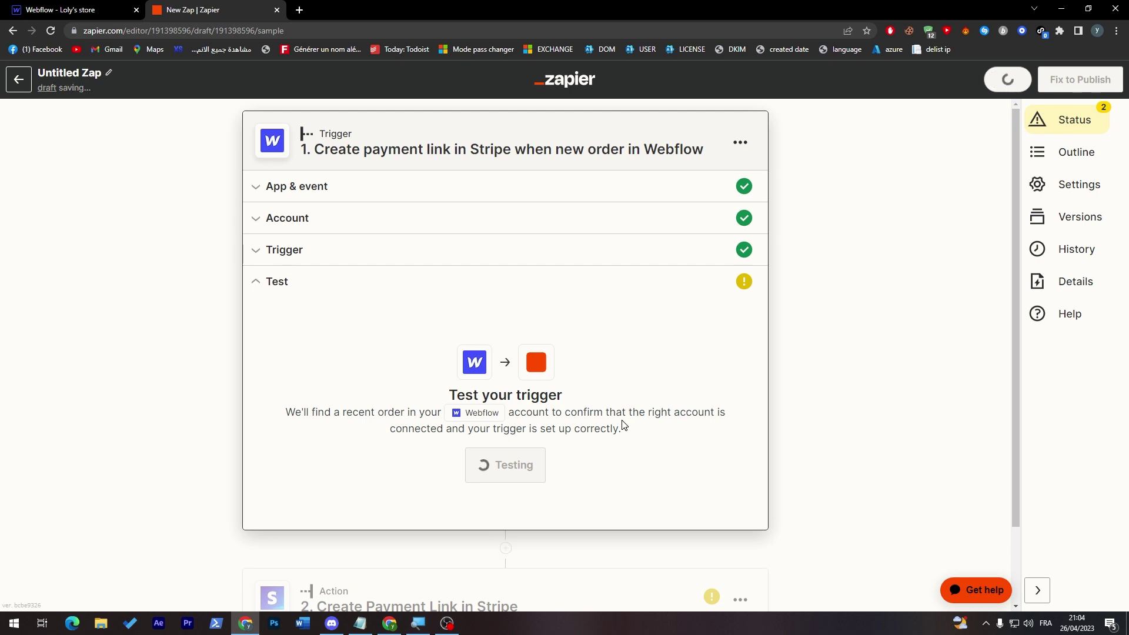
- Review the 'We couldn't find an order' result, then switch to the Webflow Products tab
{"action": "left_click_drag", "start_coordinate": [303, 411], "coordinate": [344, 407]}
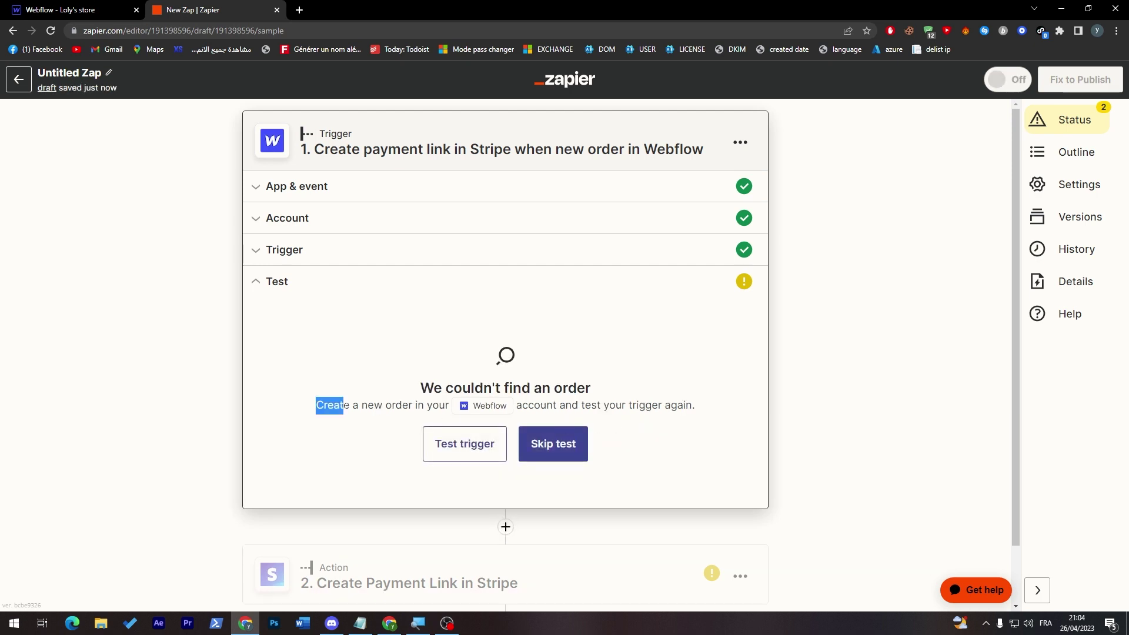
{"action": "left_click", "coordinate": [435, 400]}
{"action": "double_click", "coordinate": [375, 408]}
{"action": "left_click", "coordinate": [565, 418]}
{"action": "triple_click", "coordinate": [570, 405]}
{"action": "key", "text": "ctrl+Tab"}
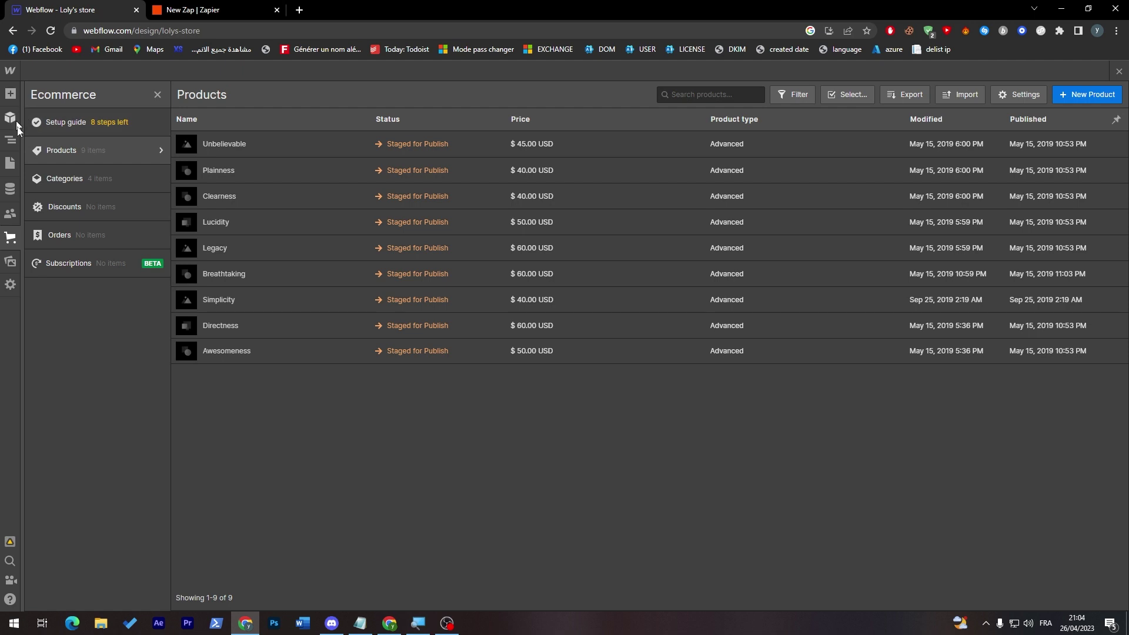
- Check that the store's Orders list is empty, then return to the designer's page structure
{"action": "left_click", "coordinate": [81, 234]}
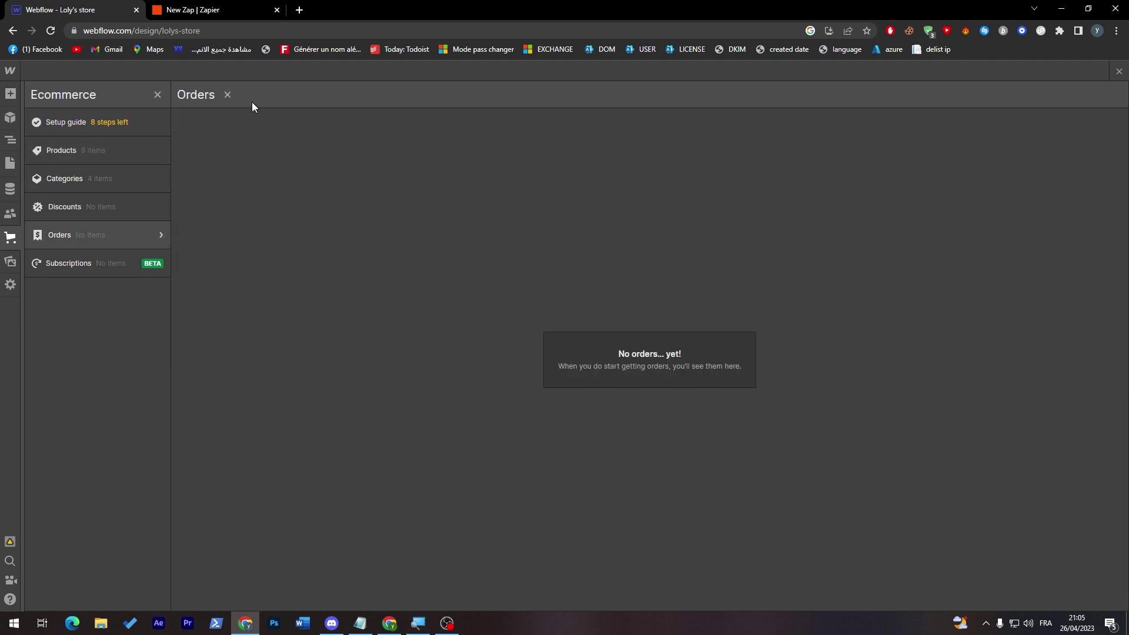
{"action": "left_click", "coordinate": [227, 95]}
{"action": "left_click", "coordinate": [155, 96]}
{"action": "left_click", "coordinate": [279, 280]}
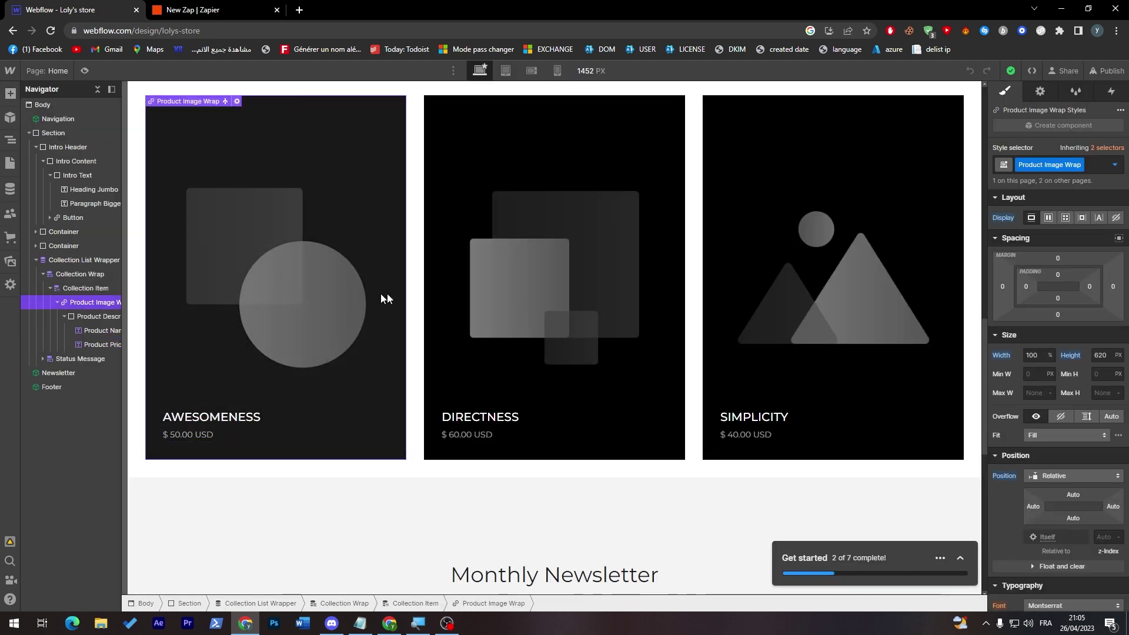
- Publish the site to the lolys-store.webflow.io staging domain and open the live site in a new tab
{"action": "left_click", "coordinate": [1104, 71]}
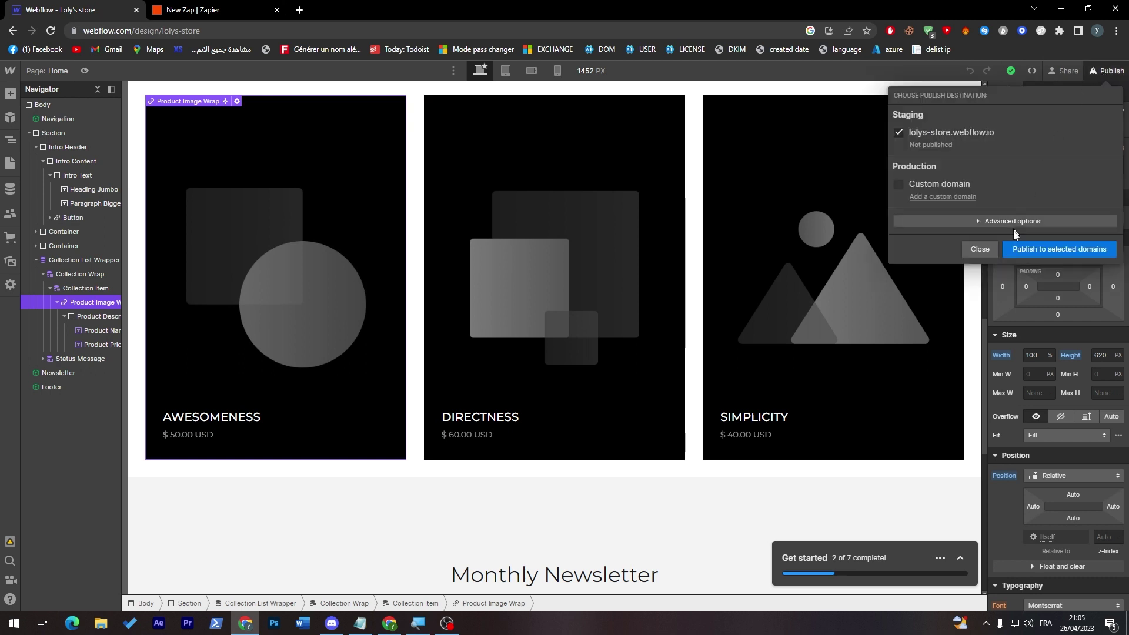
{"action": "left_click", "coordinate": [1016, 253]}
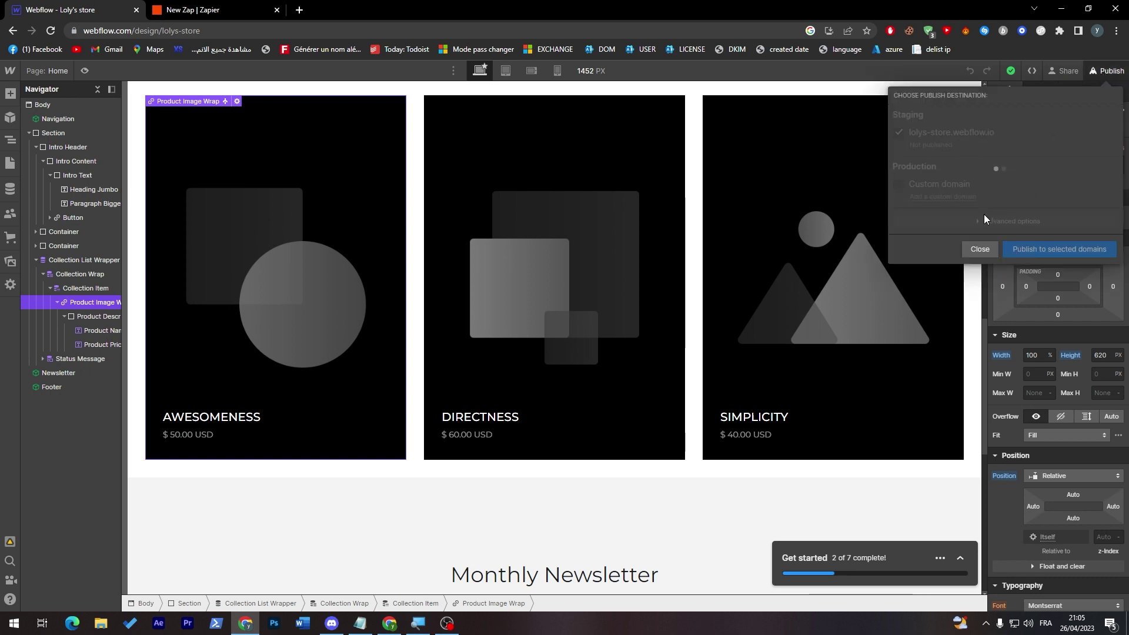
{"action": "left_click", "coordinate": [1055, 75]}
{"action": "left_click", "coordinate": [1055, 74]}
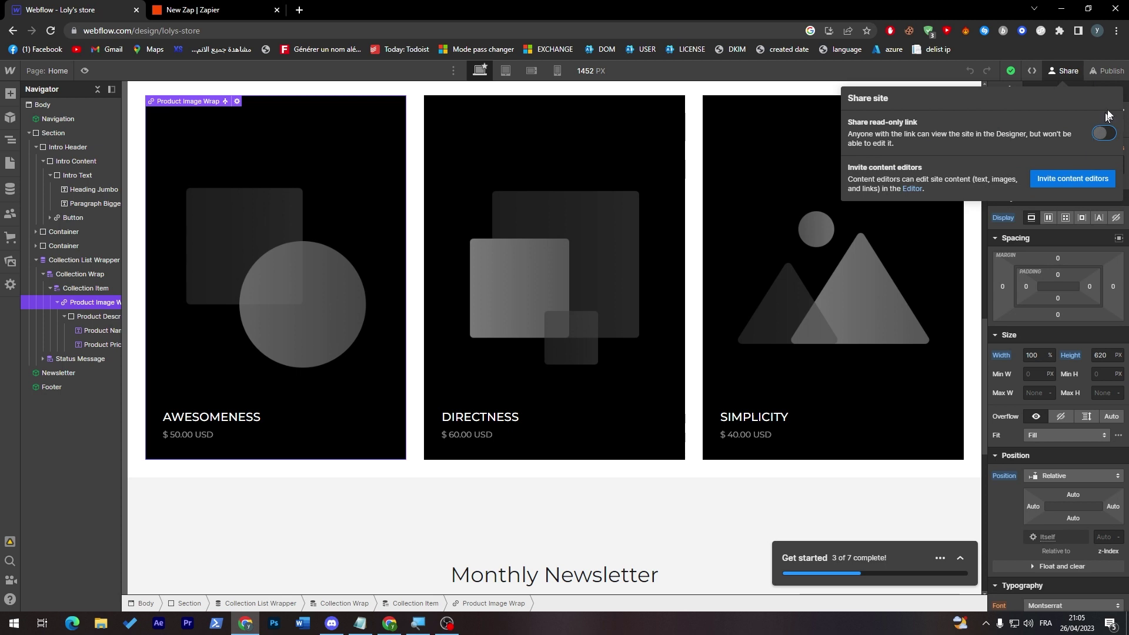
{"action": "left_click", "coordinate": [871, 168]}
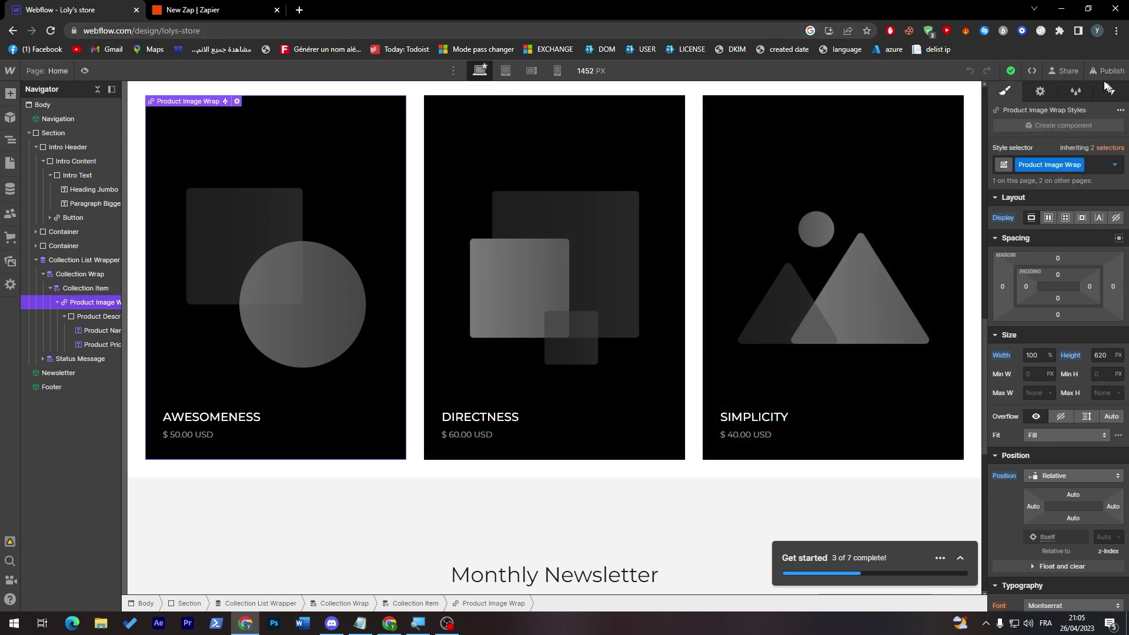
{"action": "left_click", "coordinate": [1101, 78]}
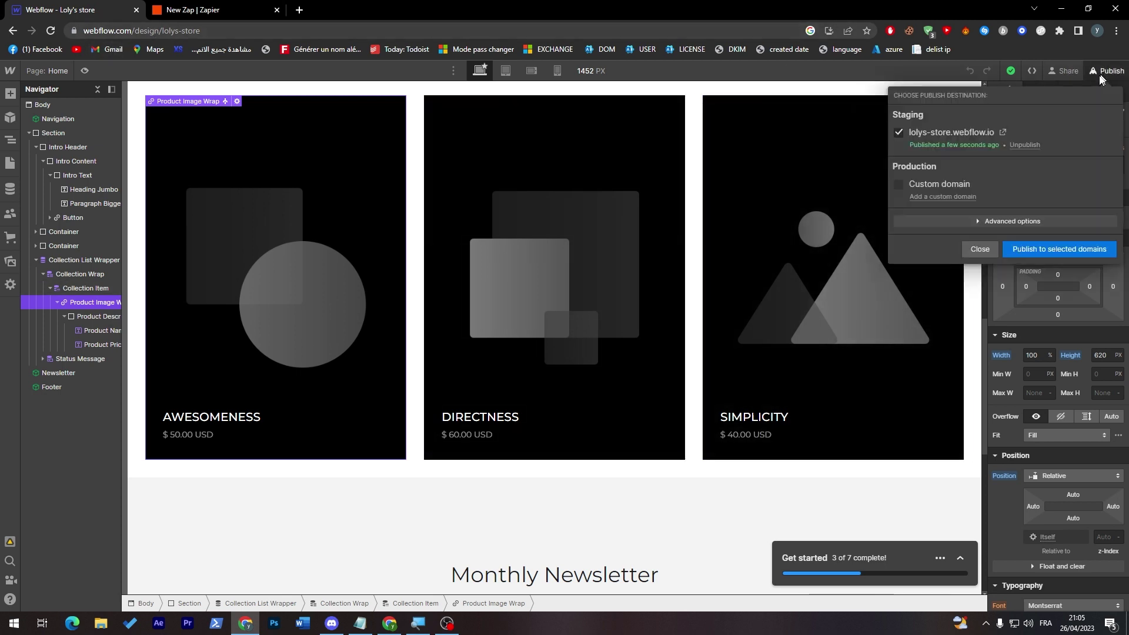
{"action": "left_click", "coordinate": [1002, 132]}
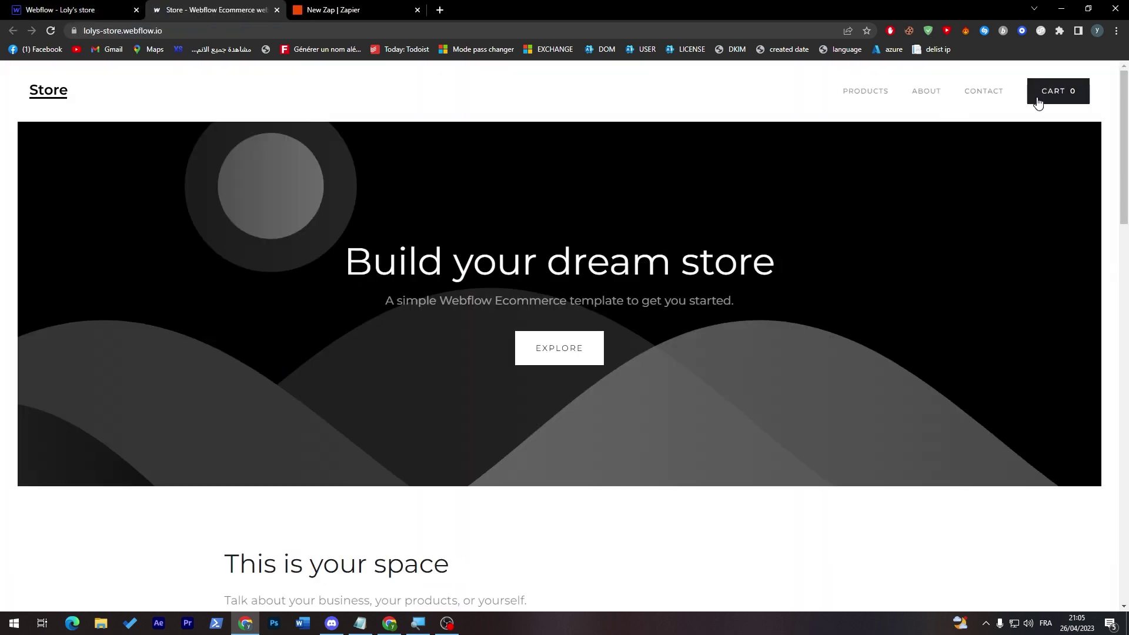
- On the live store, add a White Awesomeness to the cart, attempt checkout, then return to the designer
{"action": "scroll", "coordinate": [1079, 394], "scroll_direction": "down", "scroll_amount": 10}
{"action": "scroll", "coordinate": [1080, 394], "scroll_direction": "up", "scroll_amount": 1}
{"action": "left_click", "coordinate": [156, 245]}
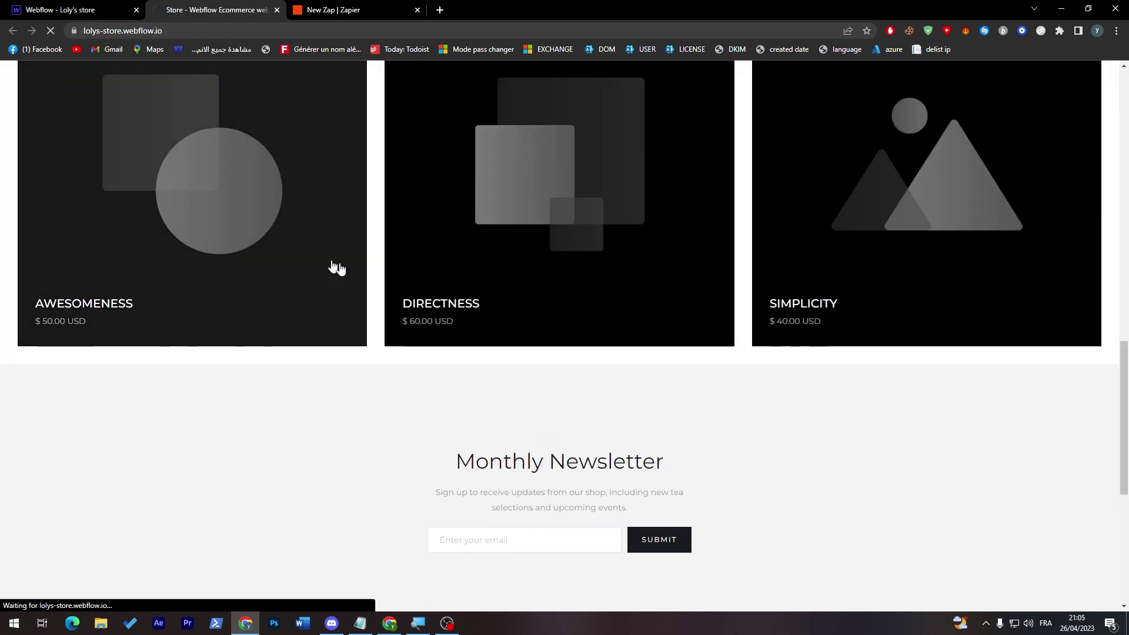
{"action": "left_click", "coordinate": [715, 486]}
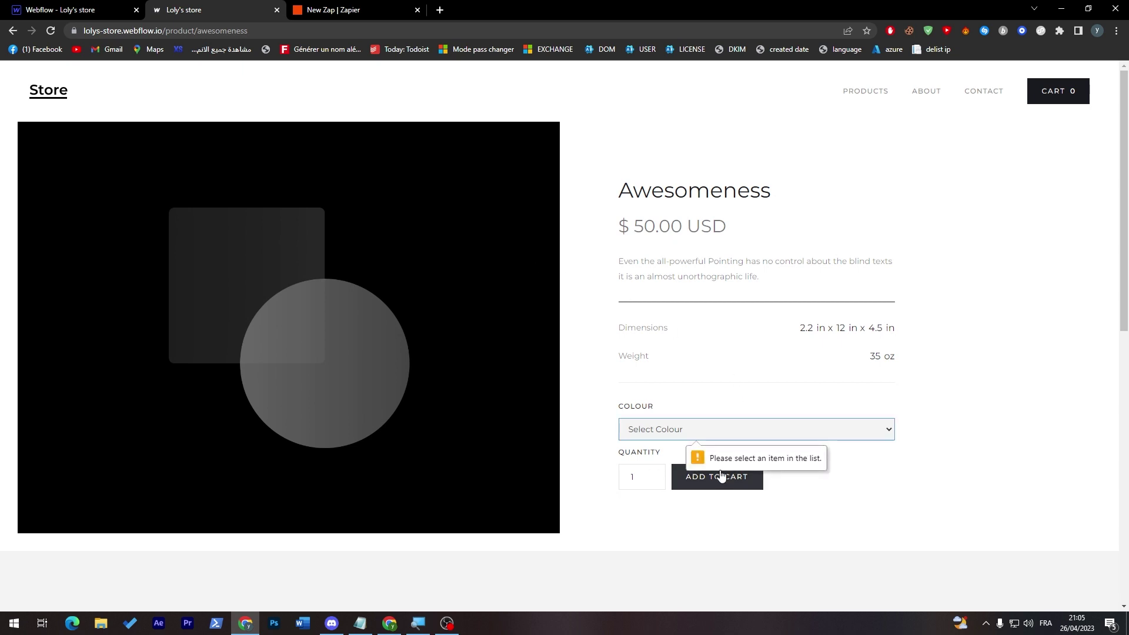
{"action": "left_click", "coordinate": [726, 442]}
{"action": "left_click", "coordinate": [700, 458]}
{"action": "left_click", "coordinate": [703, 475]}
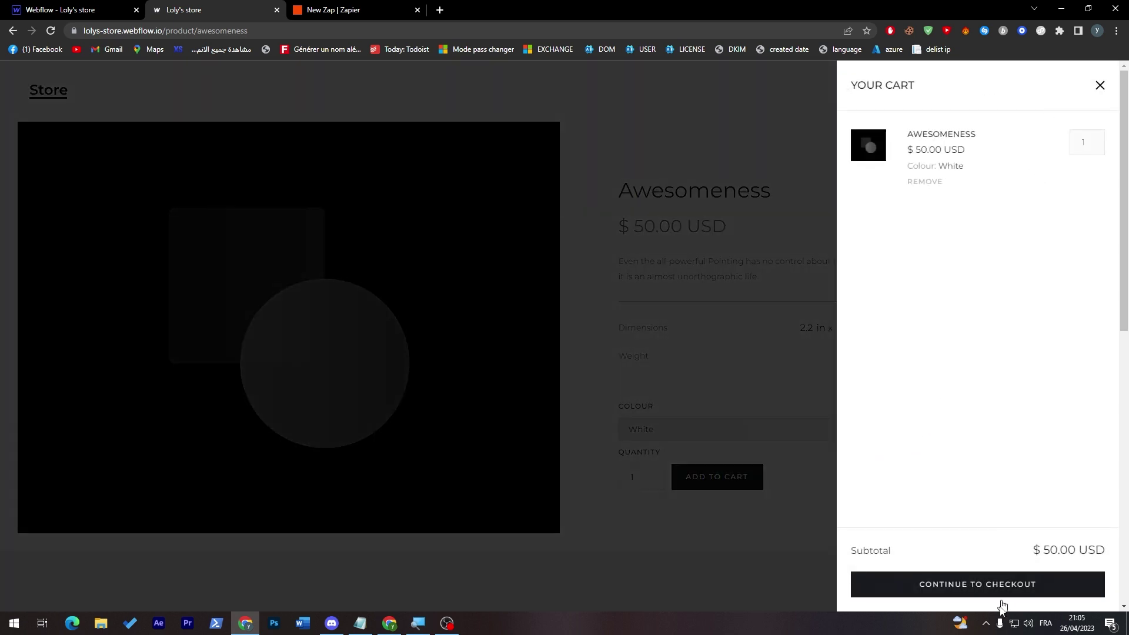
{"action": "left_click", "coordinate": [971, 593]}
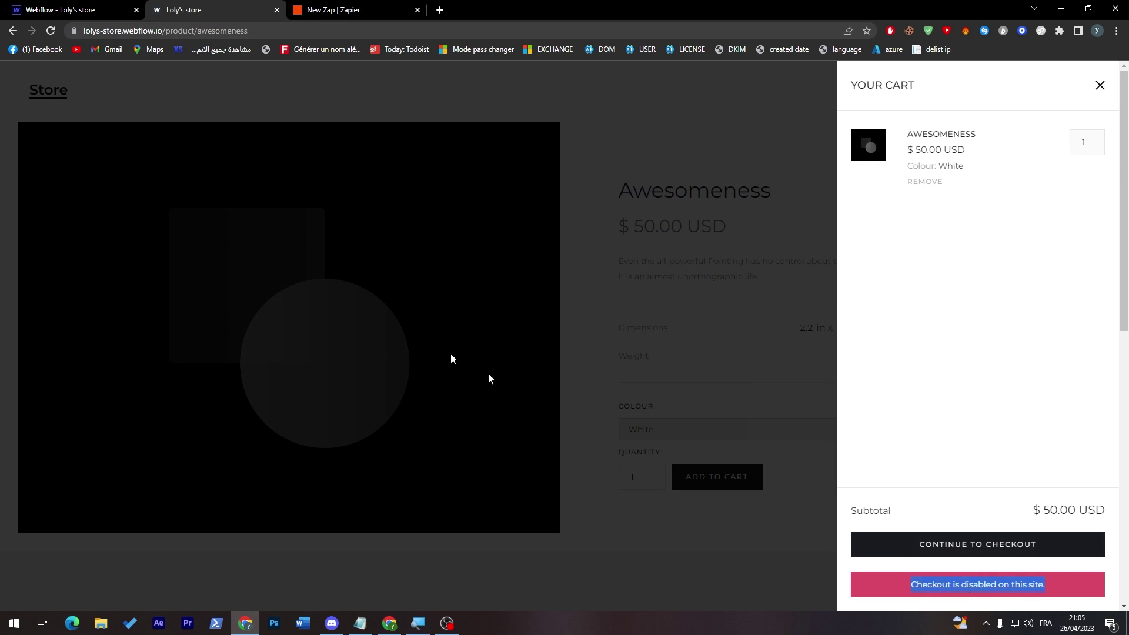
{"action": "key", "text": "ctrl+shift+Tab"}
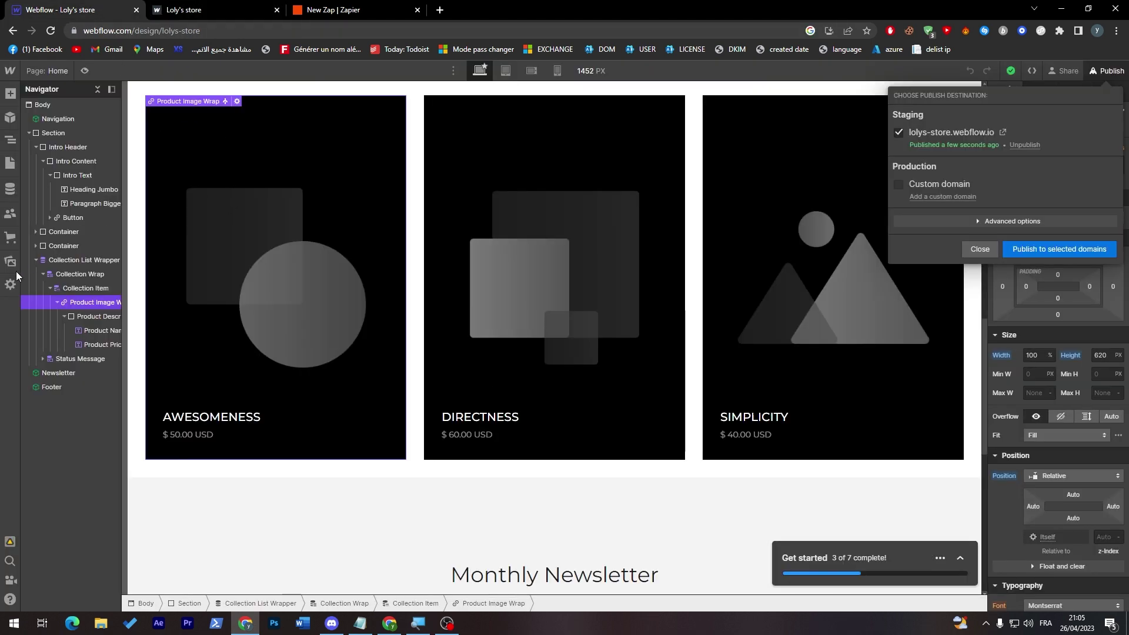
- Open the Ecommerce settings' store setup form and look over the Business name field
{"action": "left_click", "coordinate": [10, 285]}
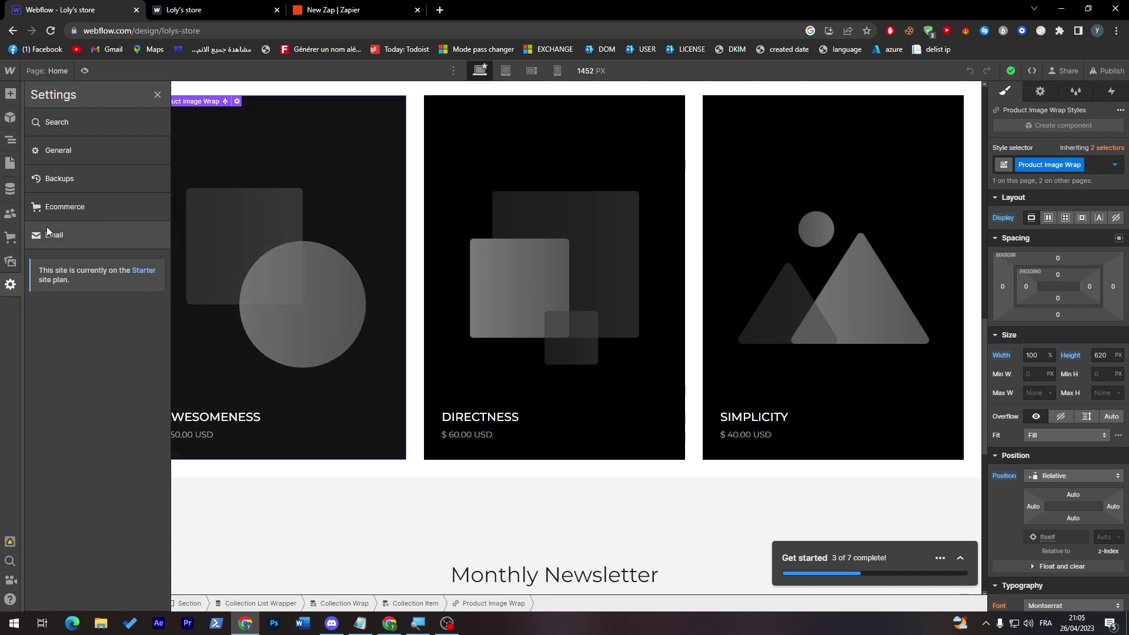
{"action": "left_click", "coordinate": [52, 208]}
{"action": "left_click", "coordinate": [675, 375]}
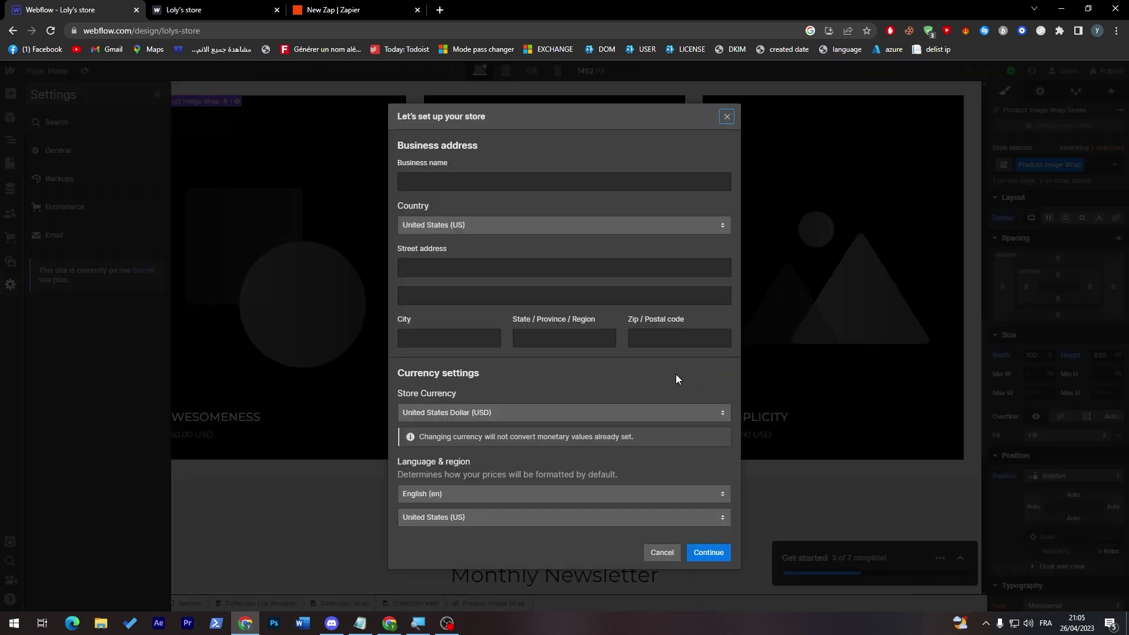
{"action": "left_click", "coordinate": [499, 188]}
{"action": "double_click", "coordinate": [499, 188]}
{"action": "left_click", "coordinate": [506, 404]}
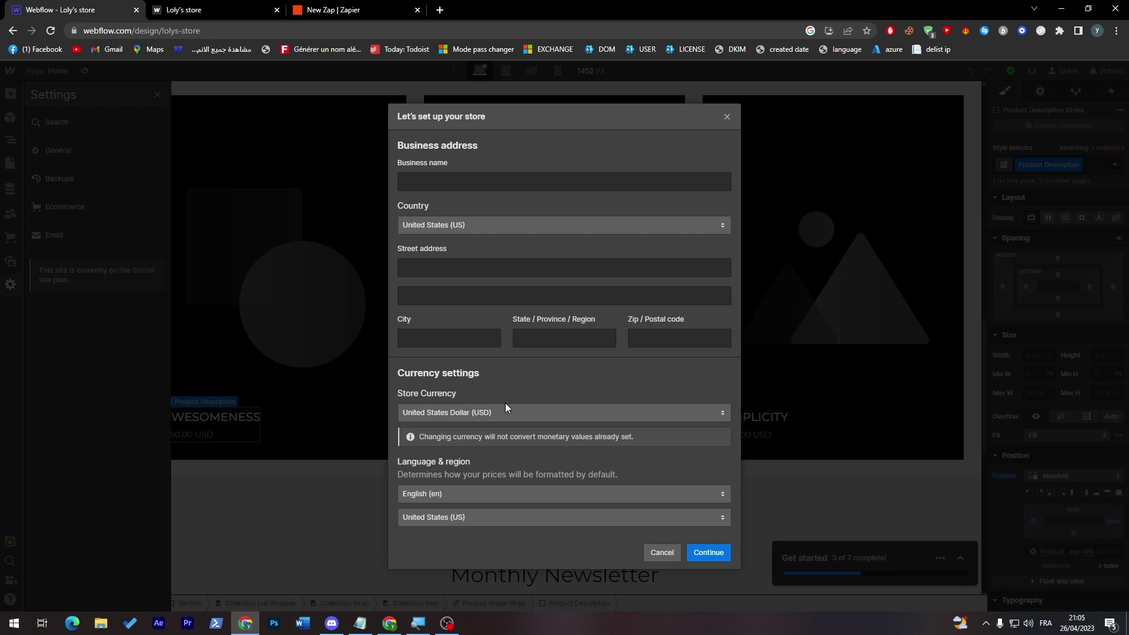
- Try Ugandan Shilling as store currency, revert to USD, cancel the form, and return to Zapier
{"action": "left_click", "coordinate": [473, 416]}
{"action": "left_click", "coordinate": [473, 416]}
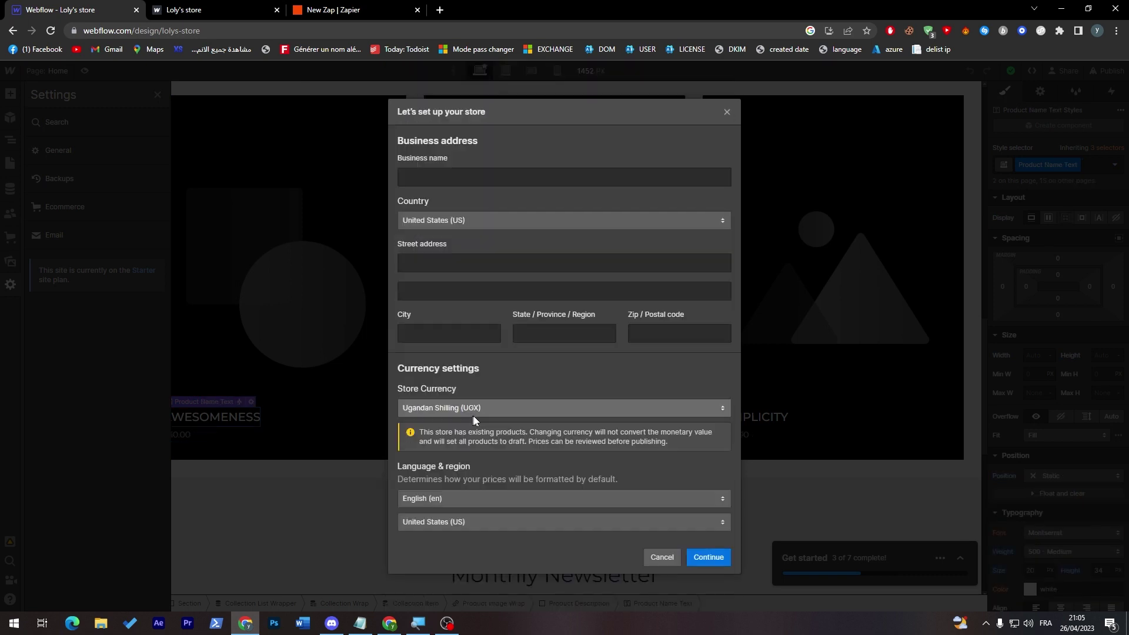
{"action": "left_click", "coordinate": [475, 416]}
{"action": "left_click", "coordinate": [472, 432]}
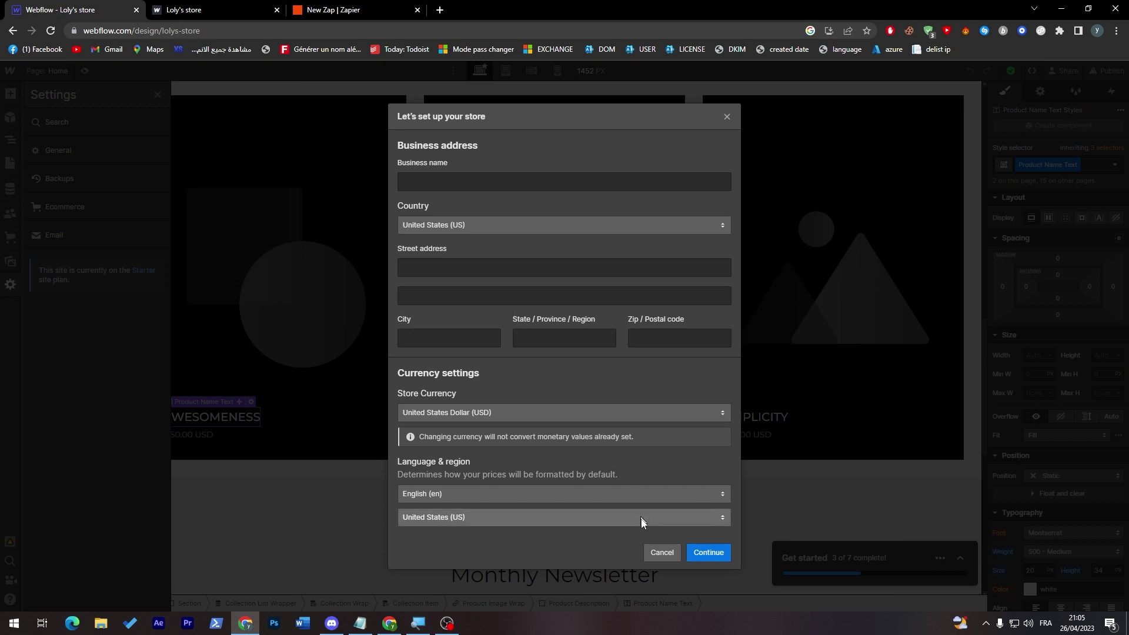
{"action": "left_click", "coordinate": [659, 552]}
{"action": "left_click", "coordinate": [229, 6]}
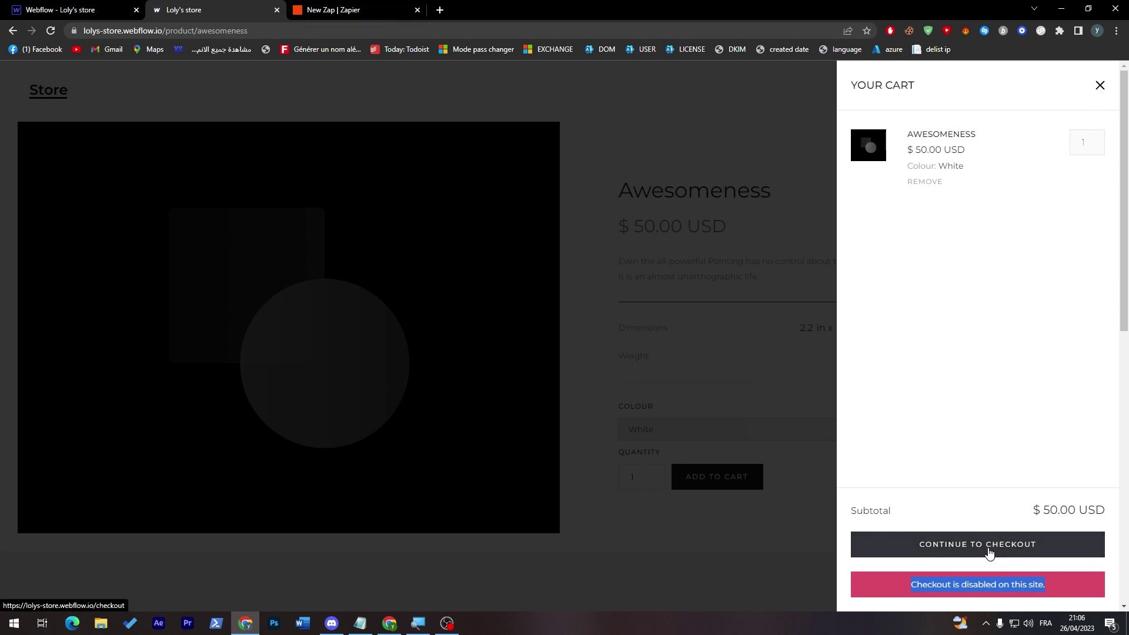
{"action": "left_click", "coordinate": [312, 7]}
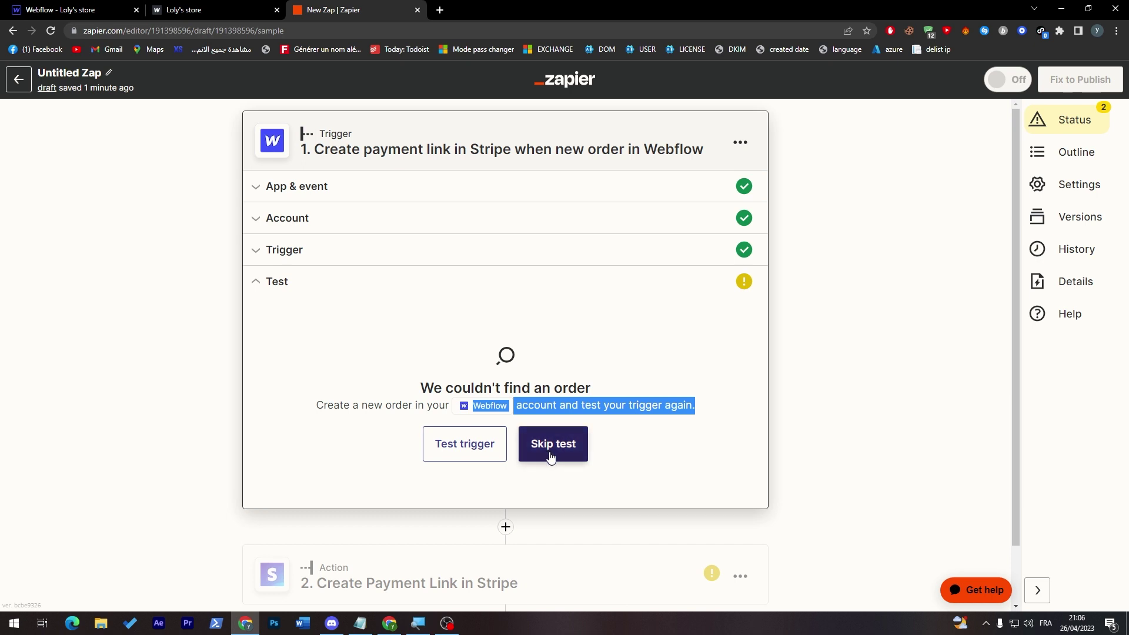
{"action": "left_click", "coordinate": [886, 441]}
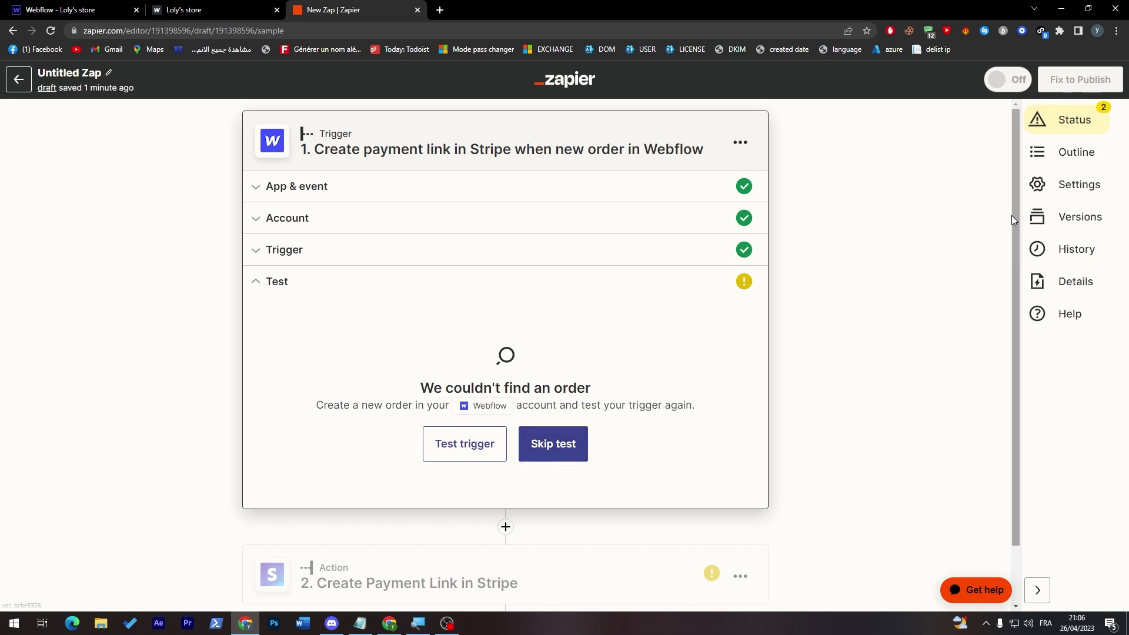
{"action": "scroll", "coordinate": [783, 385], "scroll_direction": "down", "scroll_amount": 1}
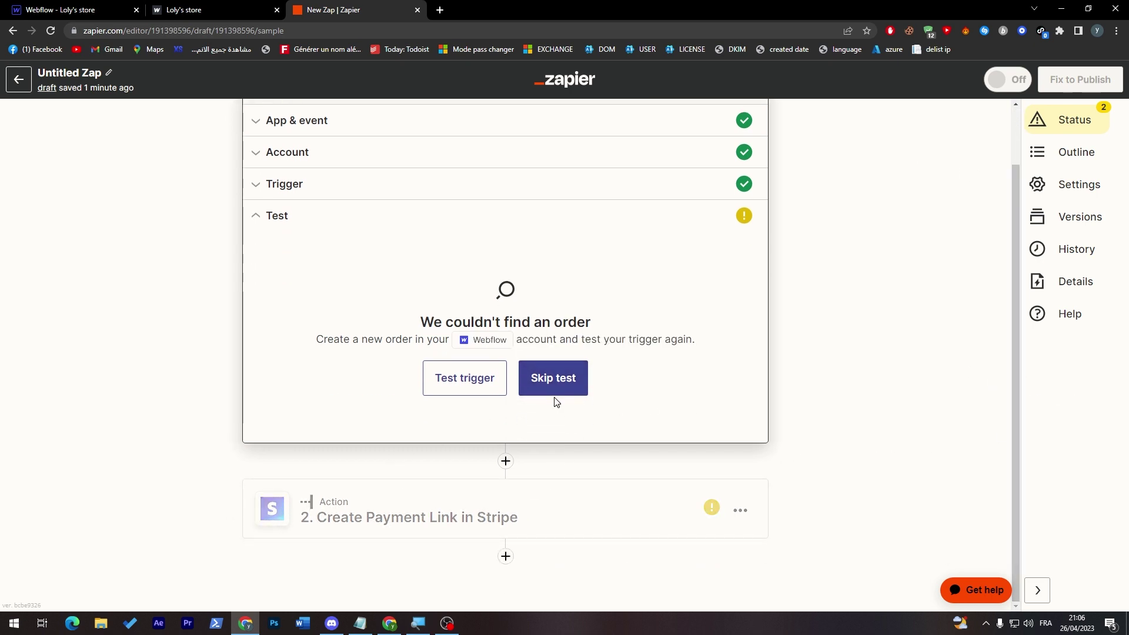